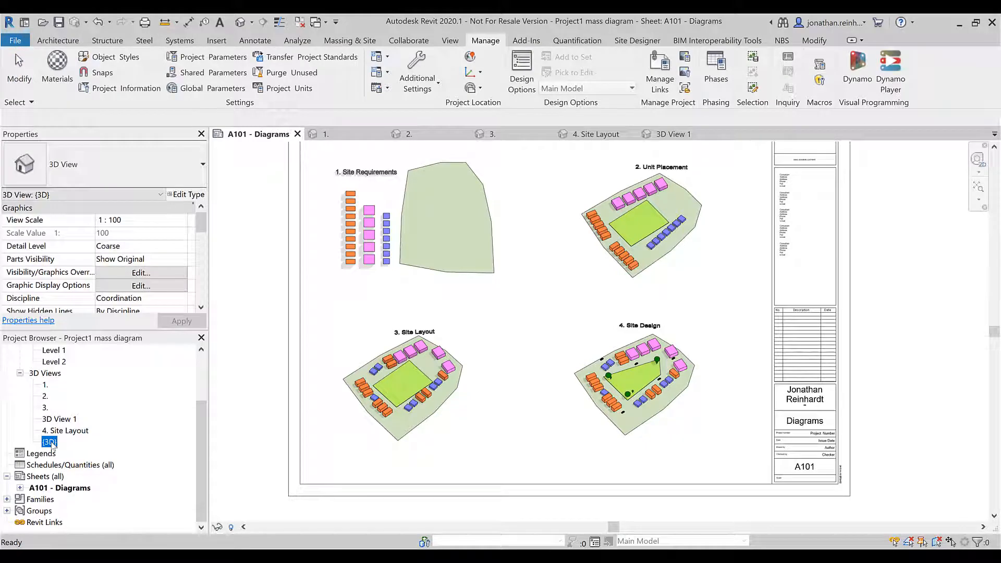
Open 3D view 1. and examine the coloured unit blocks from an angle, including the properties of the end orange block
click(339, 135)
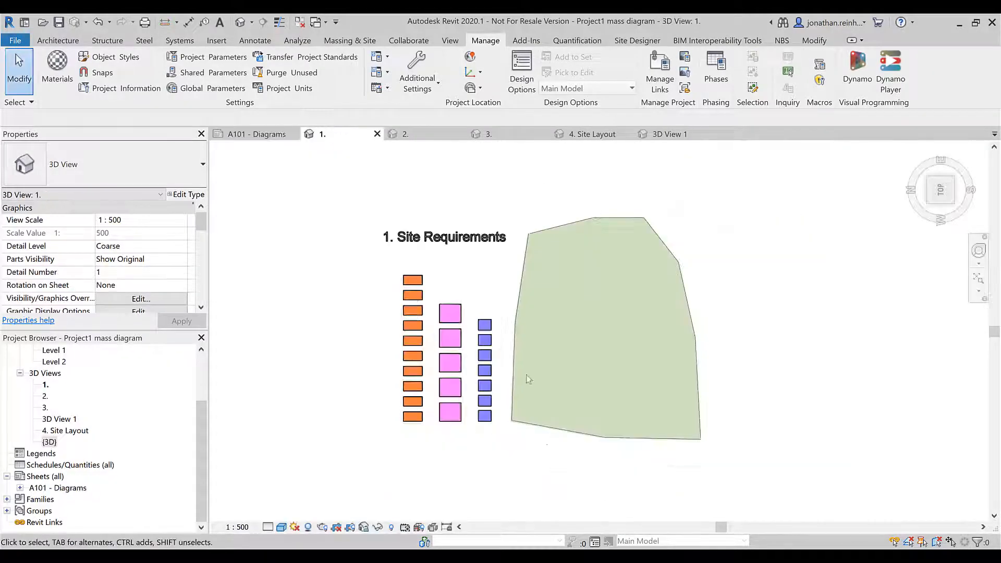
shift+middle_drag(722, 393, 648, 192)
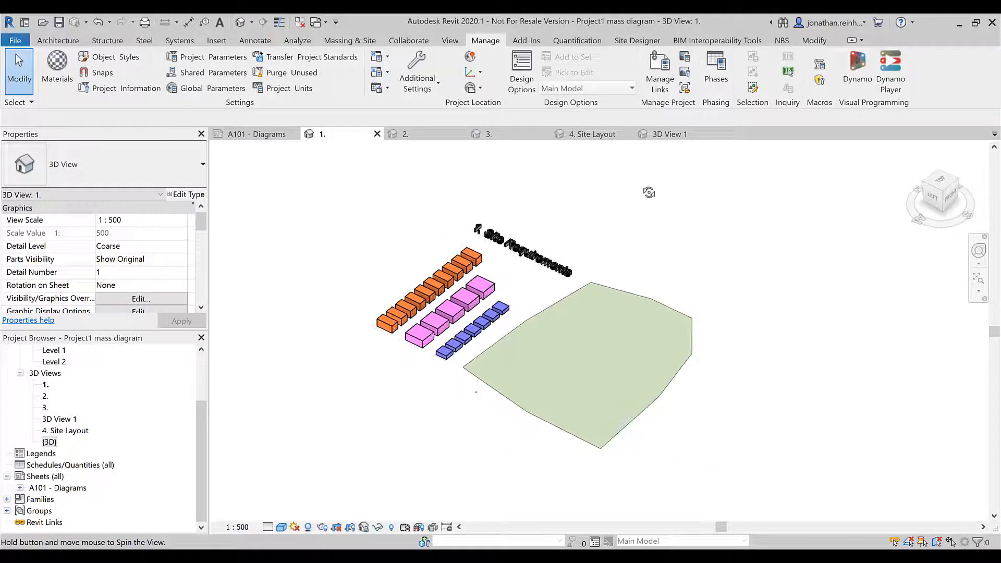
scroll(471, 261, up, 5)
click(471, 261)
click(556, 66)
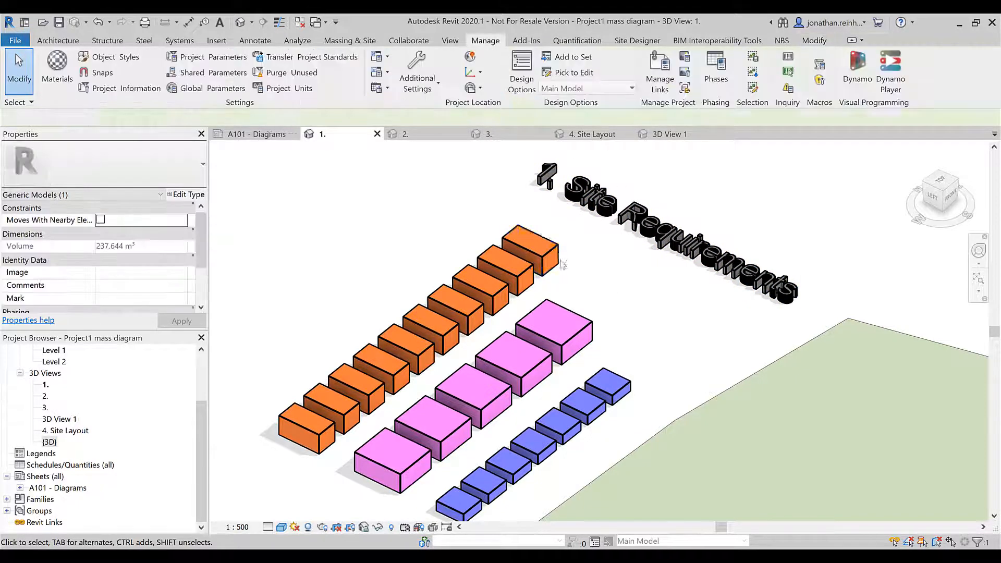
scroll(557, 231, up, 3)
middle_drag(555, 210, 536, 255)
scroll(536, 255, up, 1)
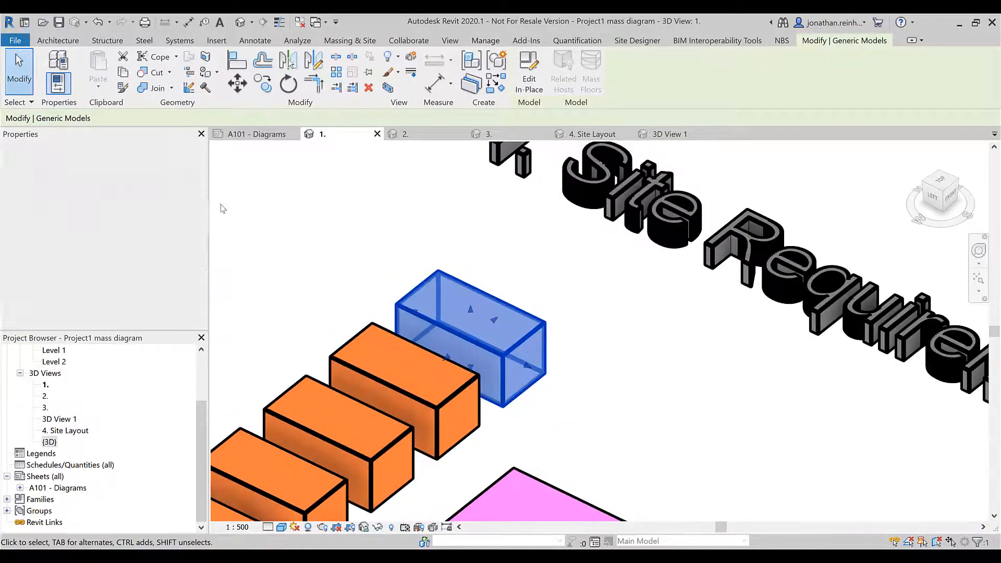
scroll(351, 200, down, 3)
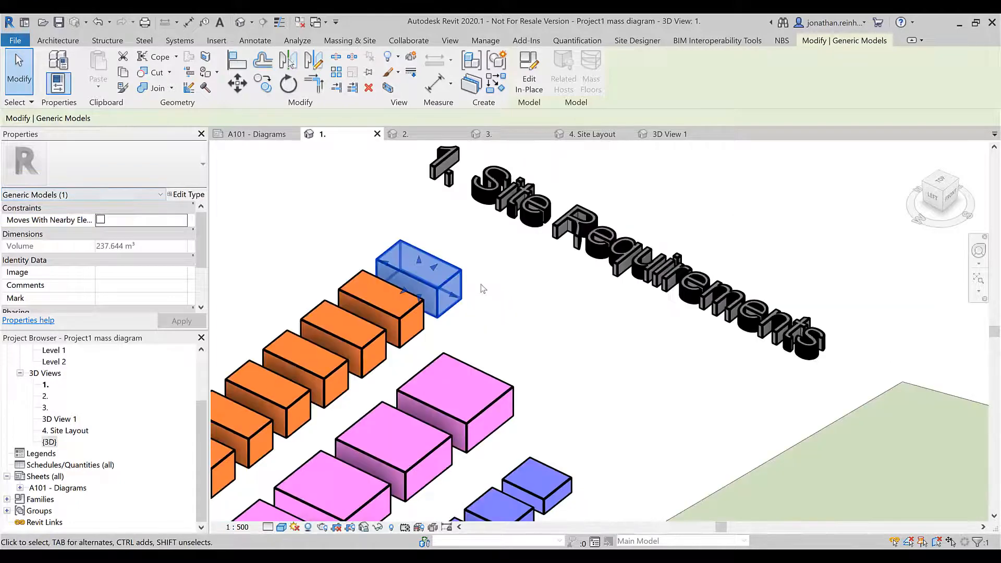
middle_drag(501, 309, 487, 284)
click(487, 284)
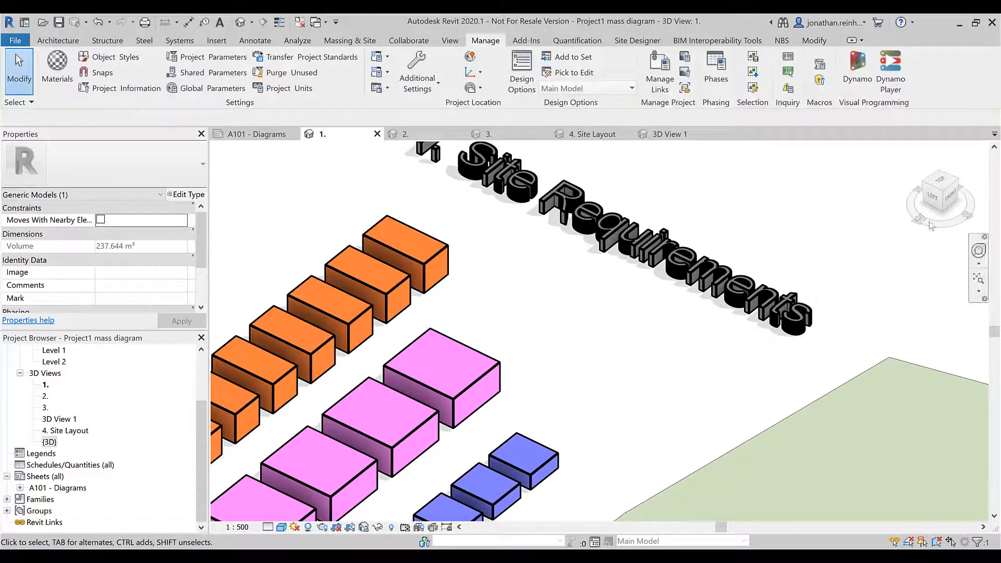
From the top view, start an in-place component in the Generic Models category, accepting the suggested name
click(941, 182)
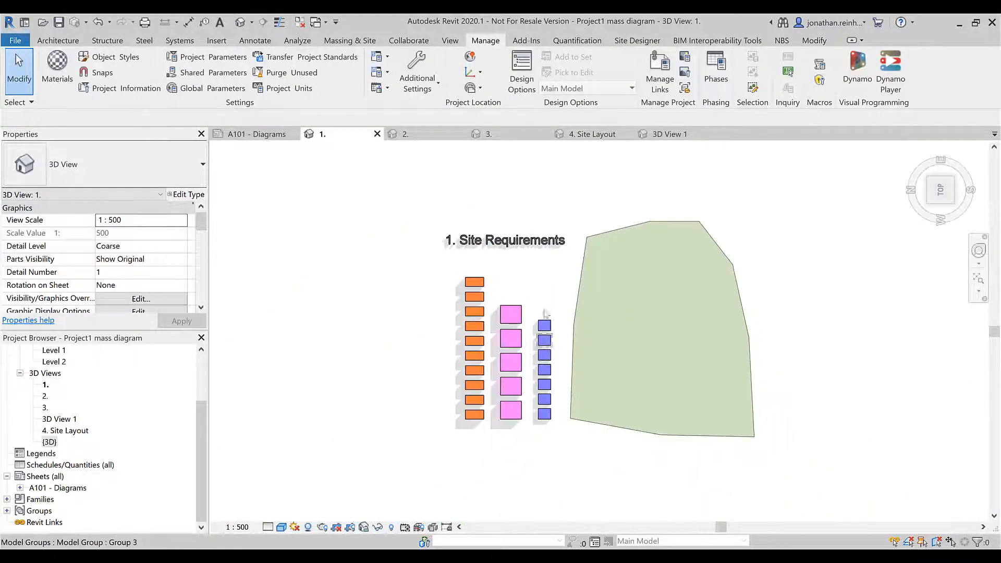
click(60, 42)
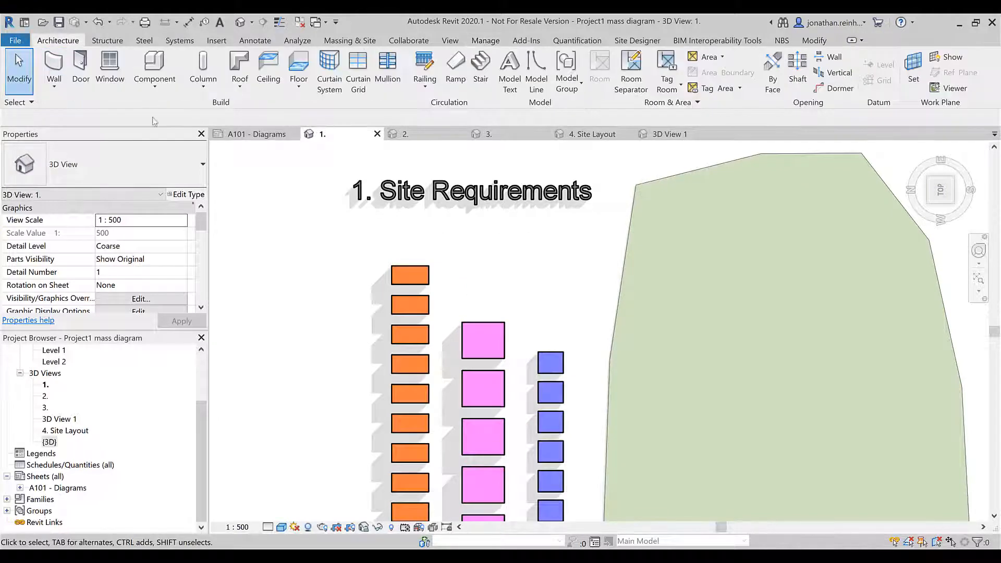
click(155, 83)
click(182, 141)
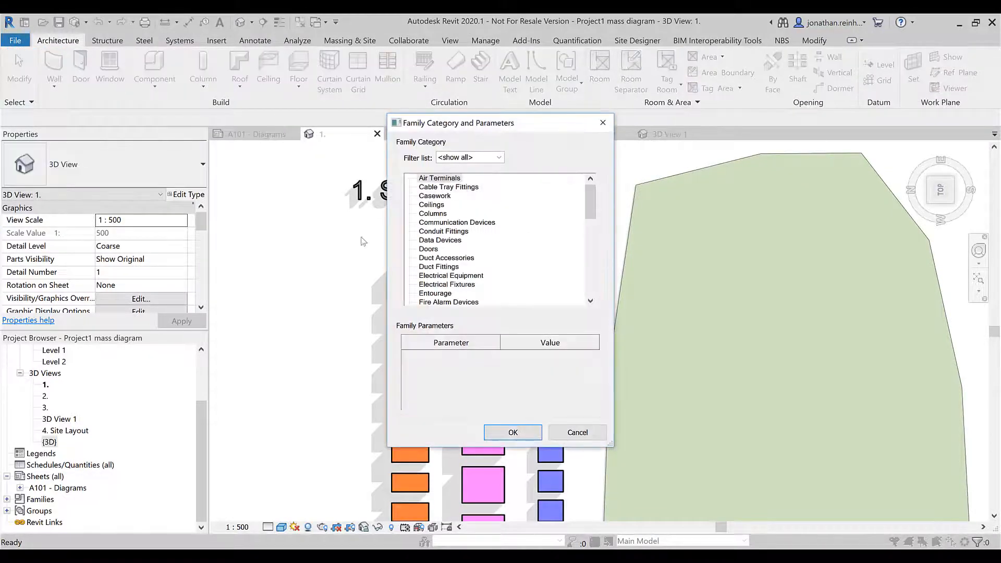
click(441, 267)
scroll(472, 260, down, 3)
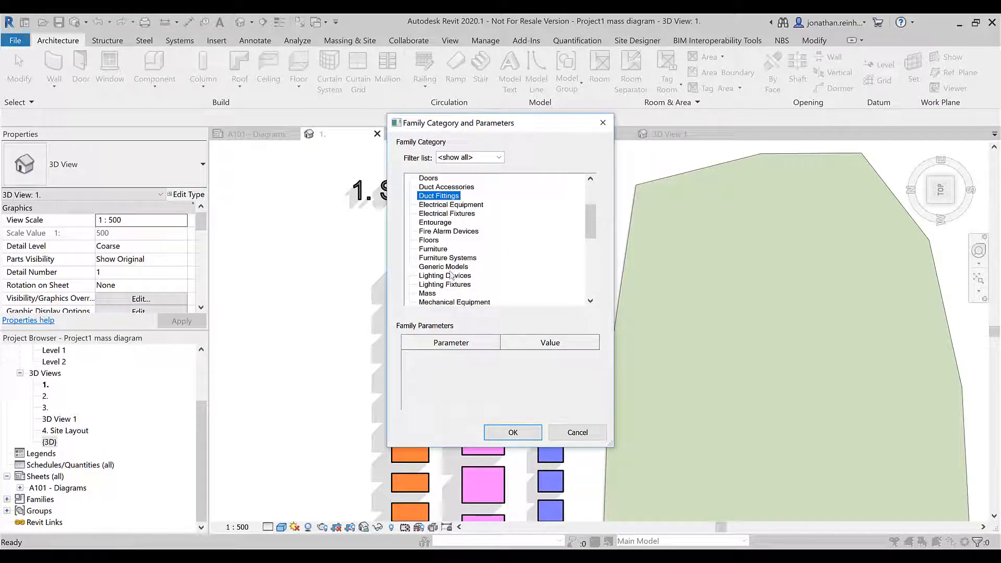
click(521, 438)
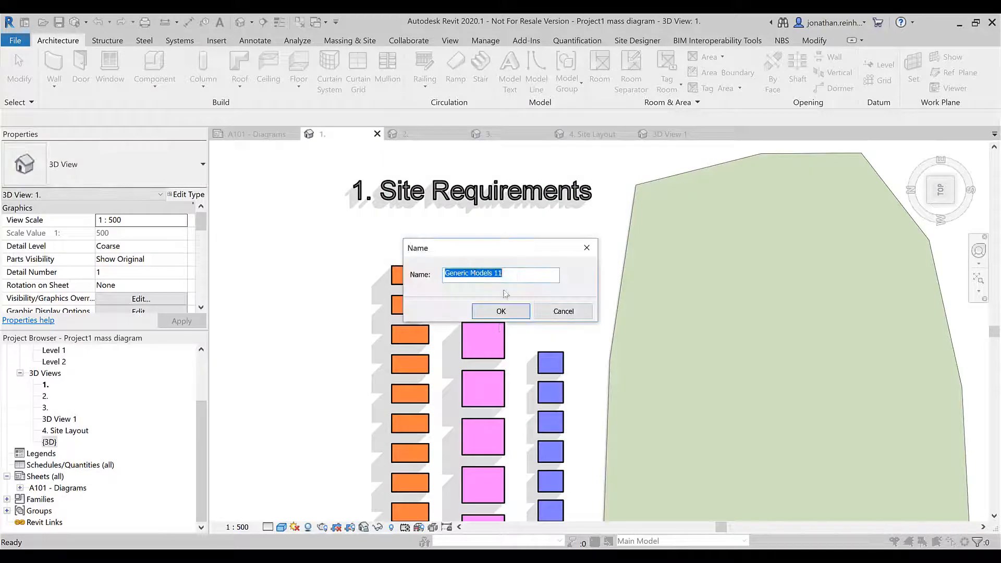
click(501, 312)
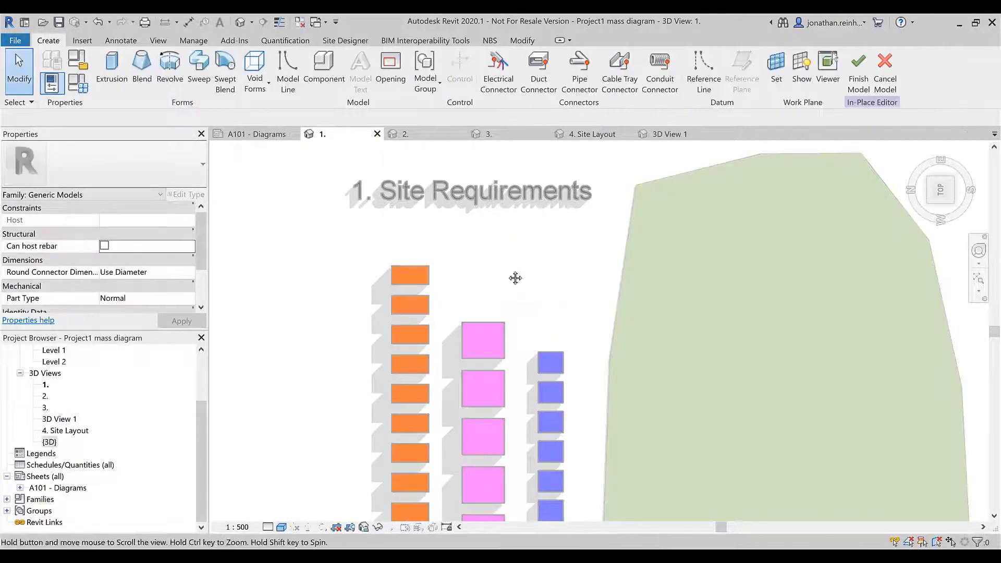
Create an extrusion from a rectangle 5000 mm wide and 7000 mm long, sketched in the empty space above the pink blocks
click(111, 68)
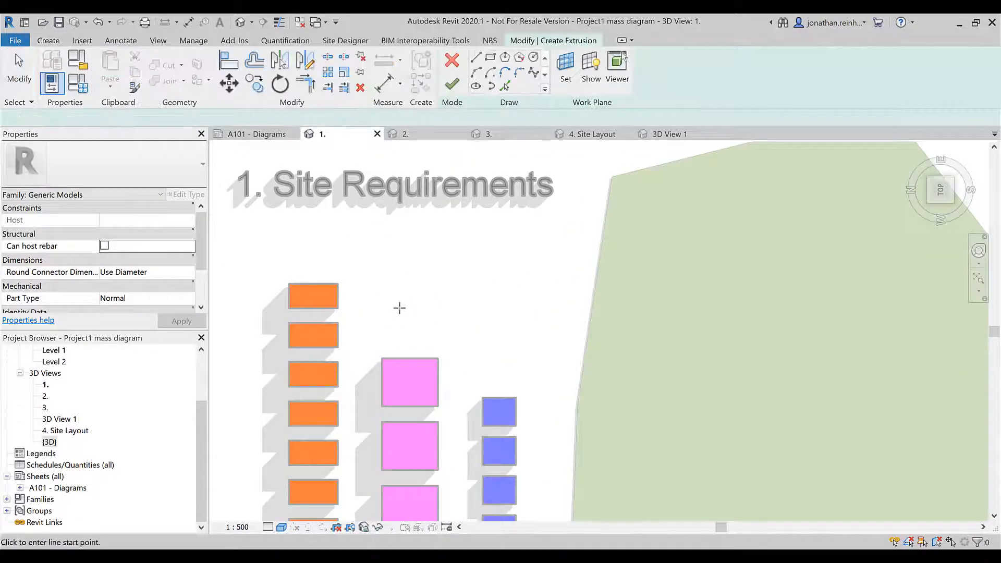
scroll(401, 308, up, 2)
middle_drag(431, 301, 501, 309)
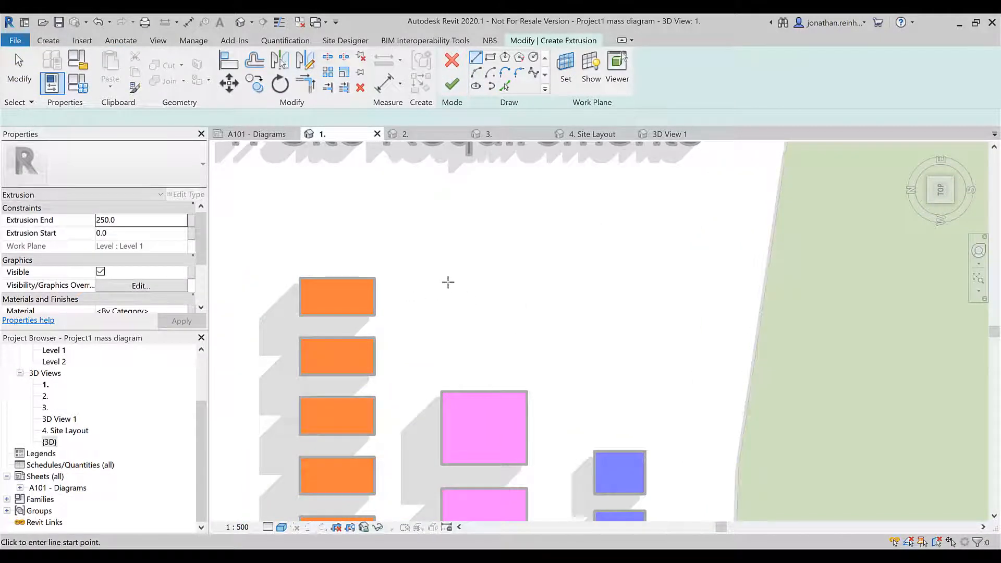
click(447, 279)
click(448, 331)
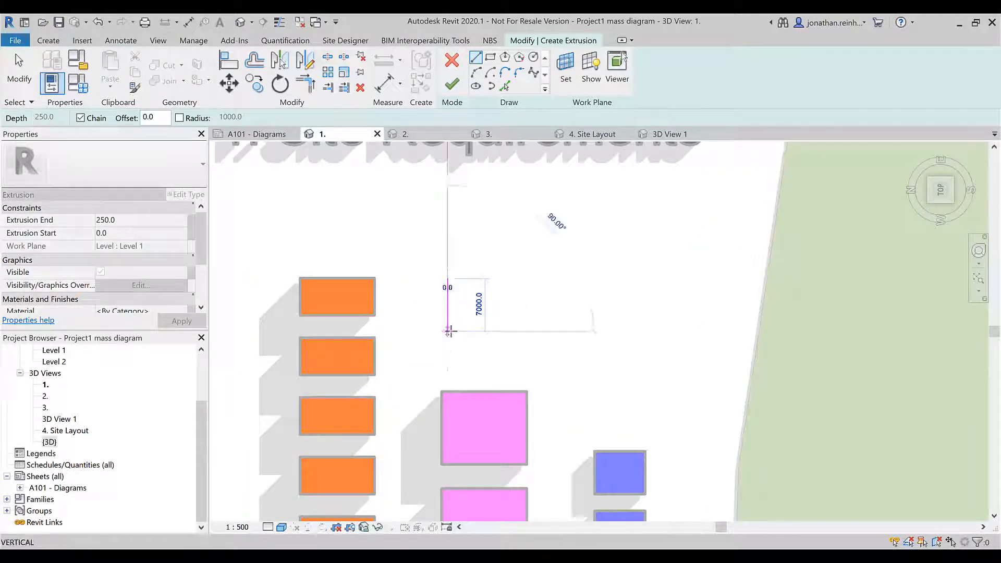
click(485, 331)
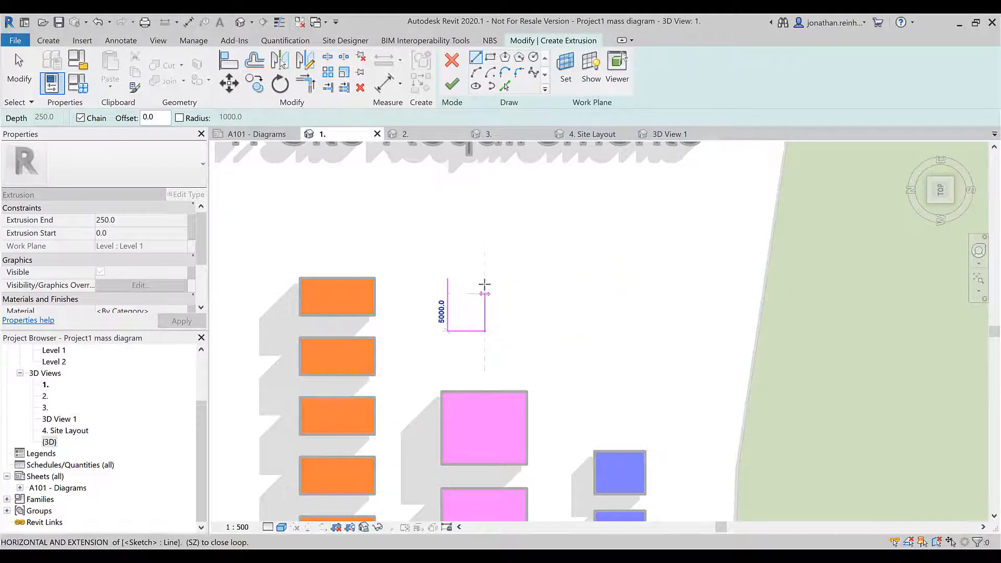
click(484, 279)
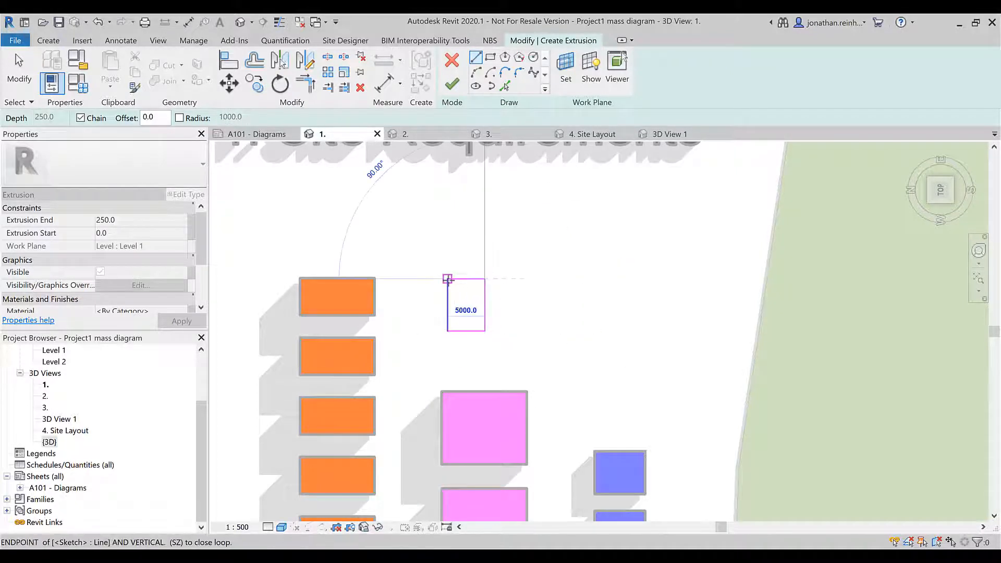
click(448, 279)
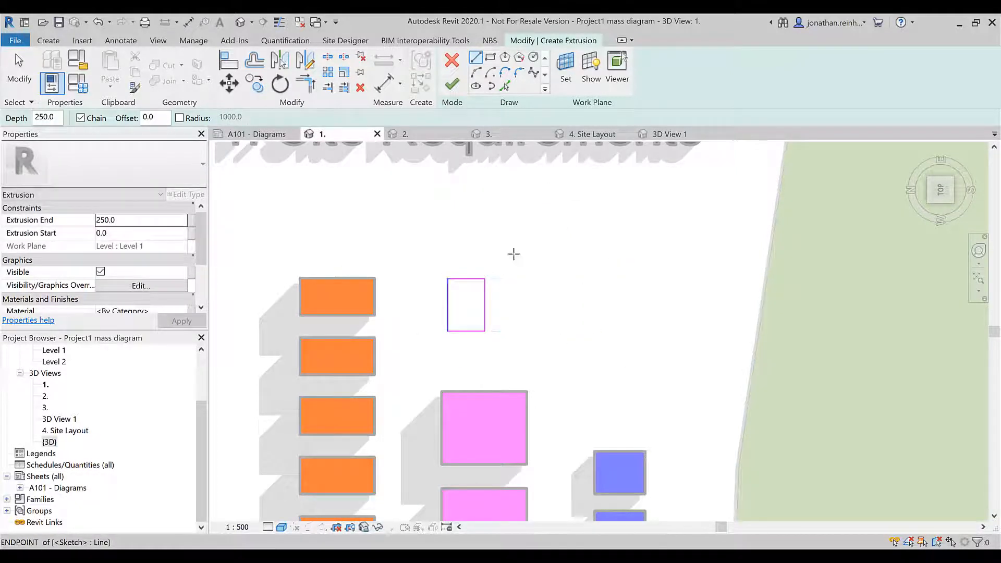
click(452, 85)
Set the new extrusion's end to 5000 and finish the in-place model
shift+middle_drag(576, 353, 482, 304)
scroll(480, 304, up, 3)
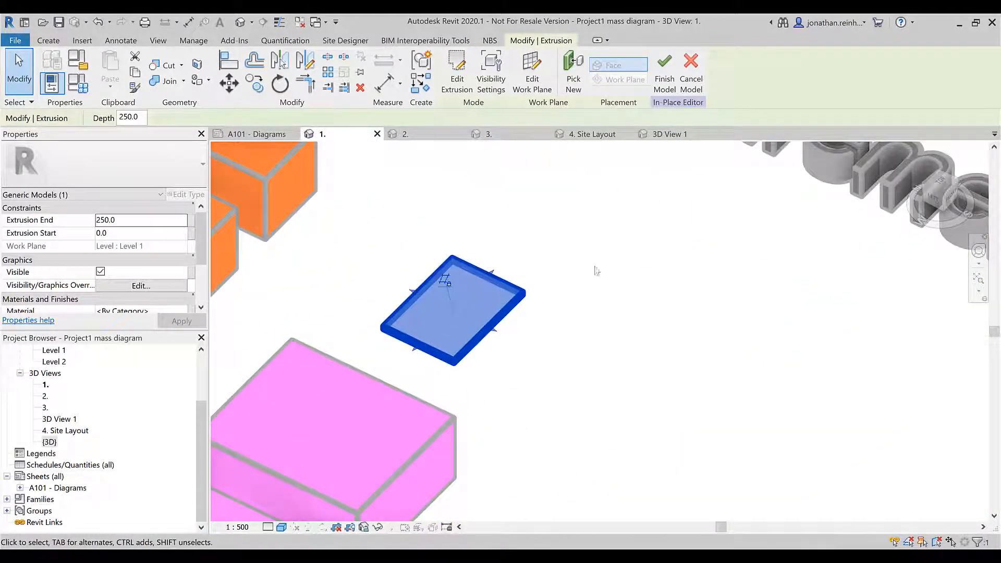
scroll(542, 387, down, 3)
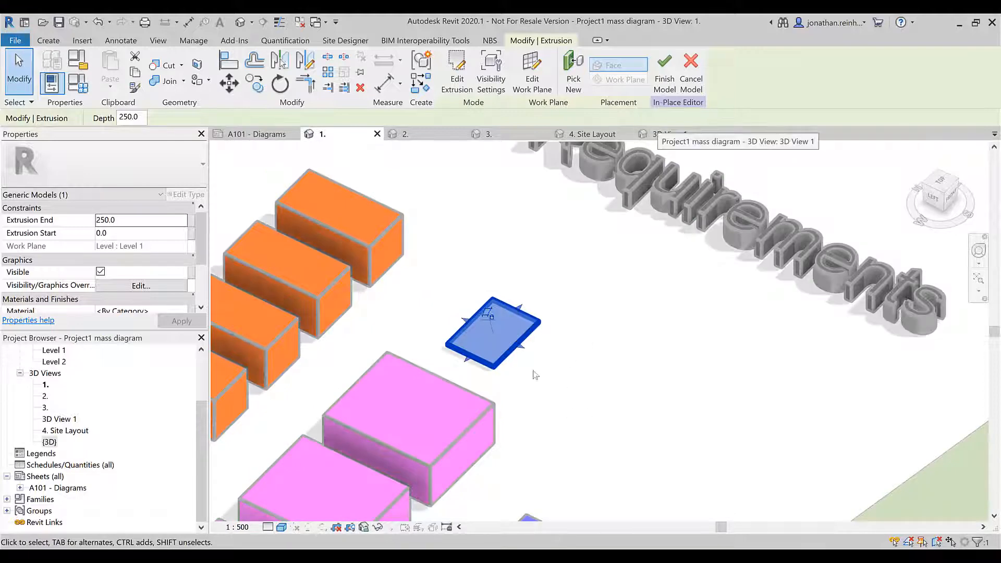
click(148, 223)
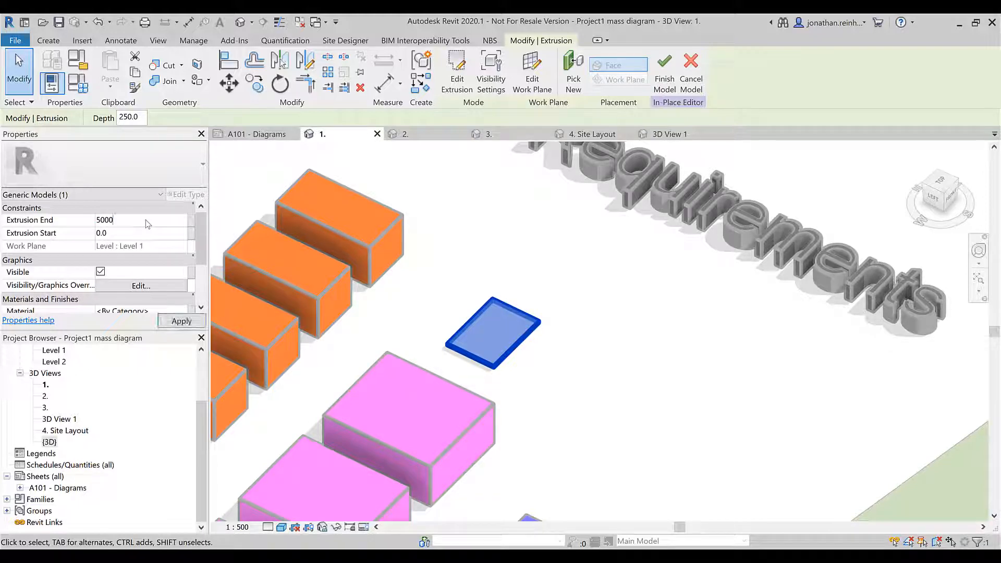
text(5000)
click(175, 321)
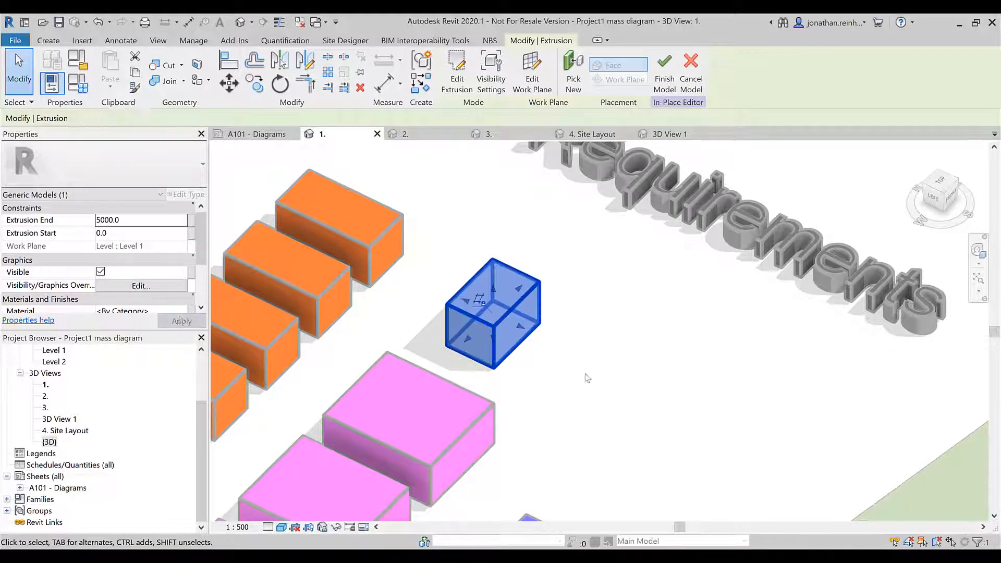
click(665, 73)
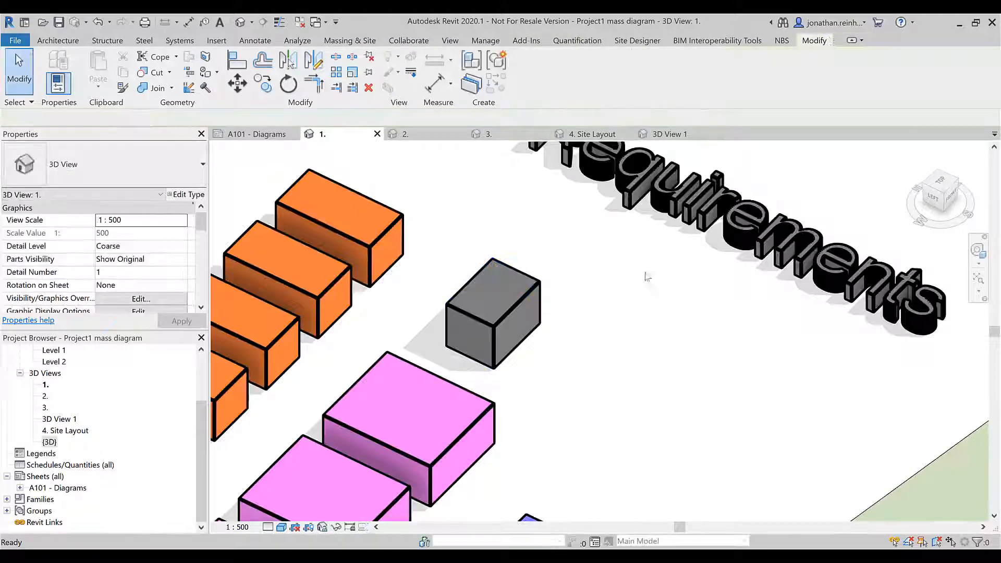
Turn the new grey box into a model group, accepting the suggested group name
scroll(621, 312, down, 3)
middle_drag(592, 313, 610, 350)
click(566, 329)
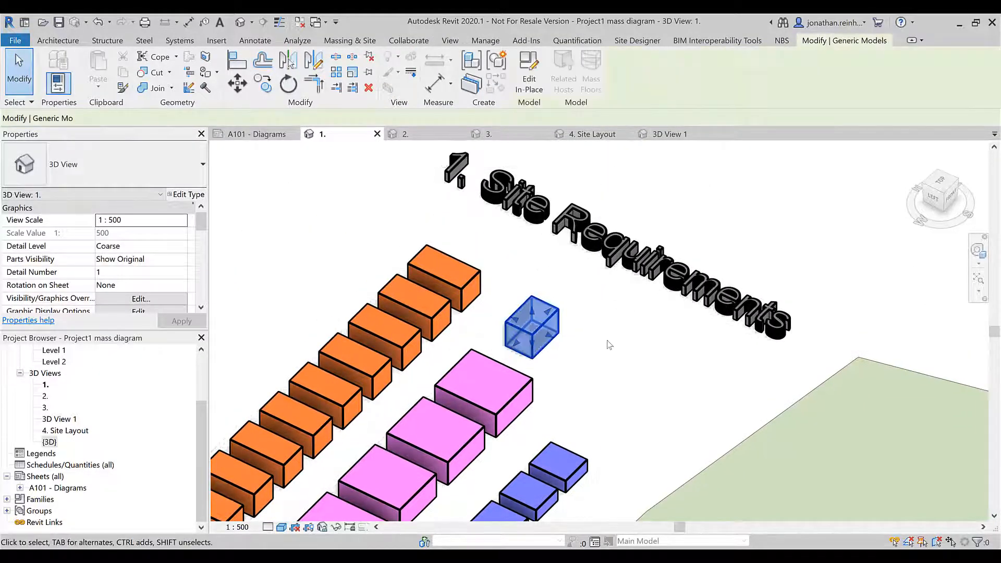
scroll(556, 313, up, 2)
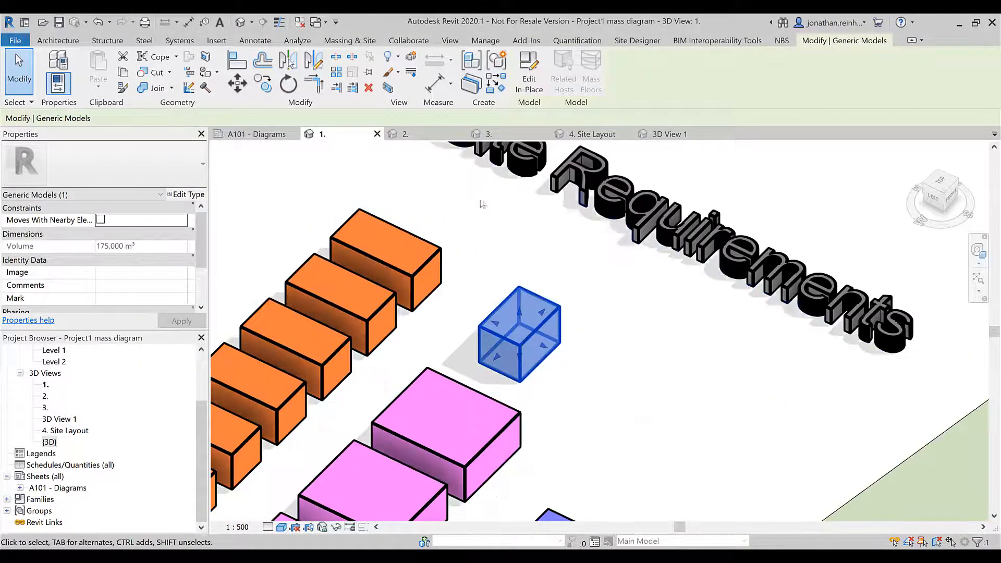
click(497, 61)
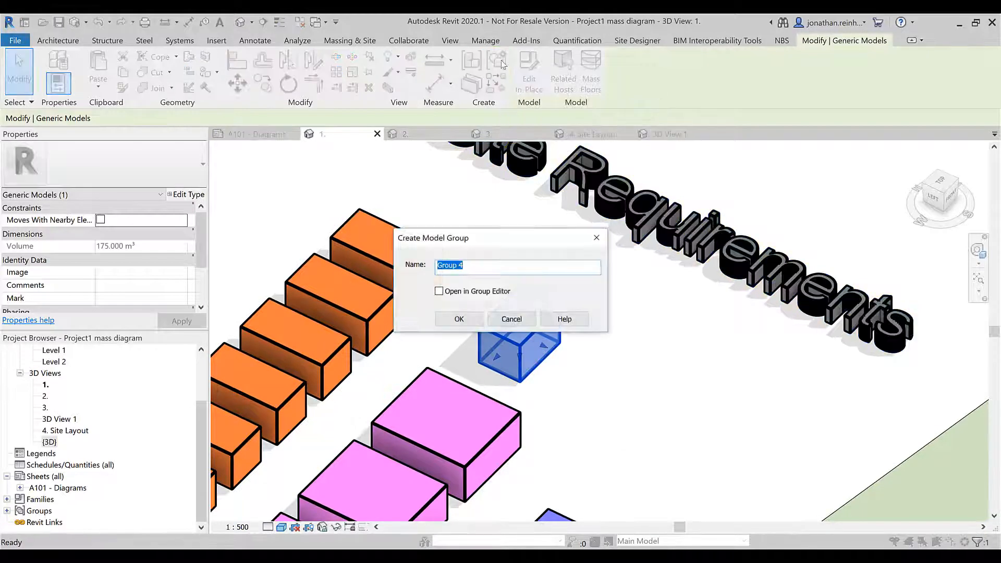
click(459, 320)
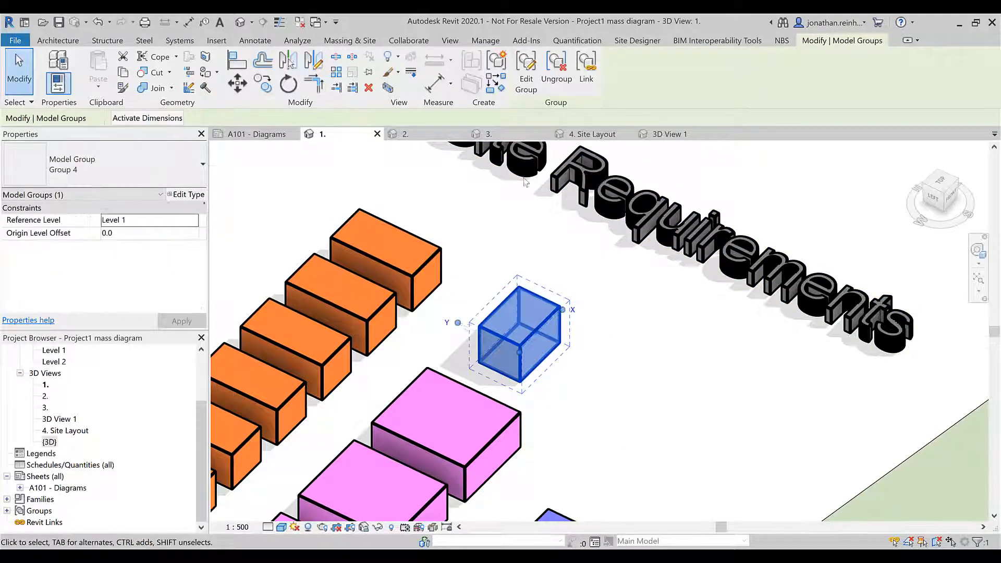
Copy the grey box group once, placing the copy beside the original on the side facing the green site
click(262, 83)
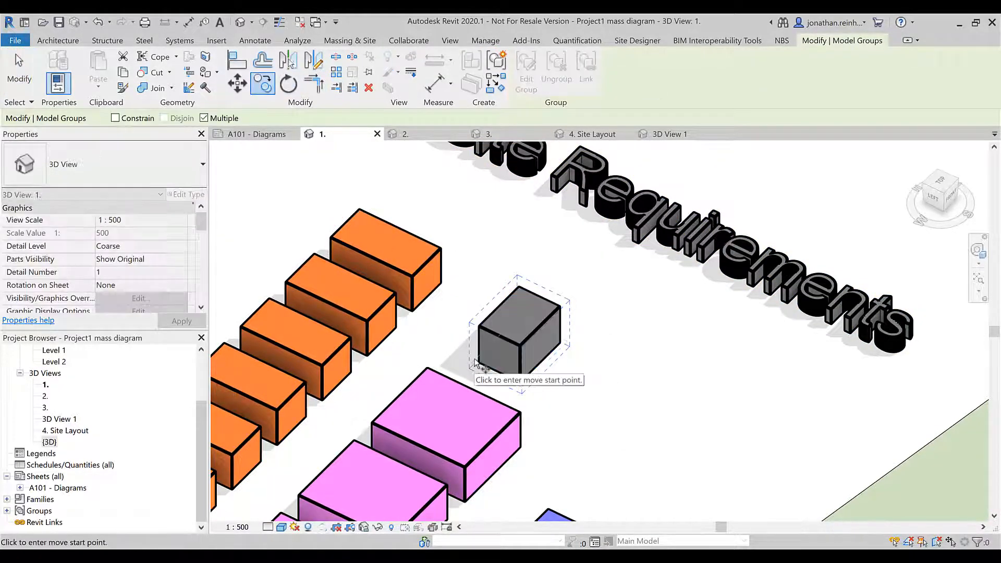
click(600, 433)
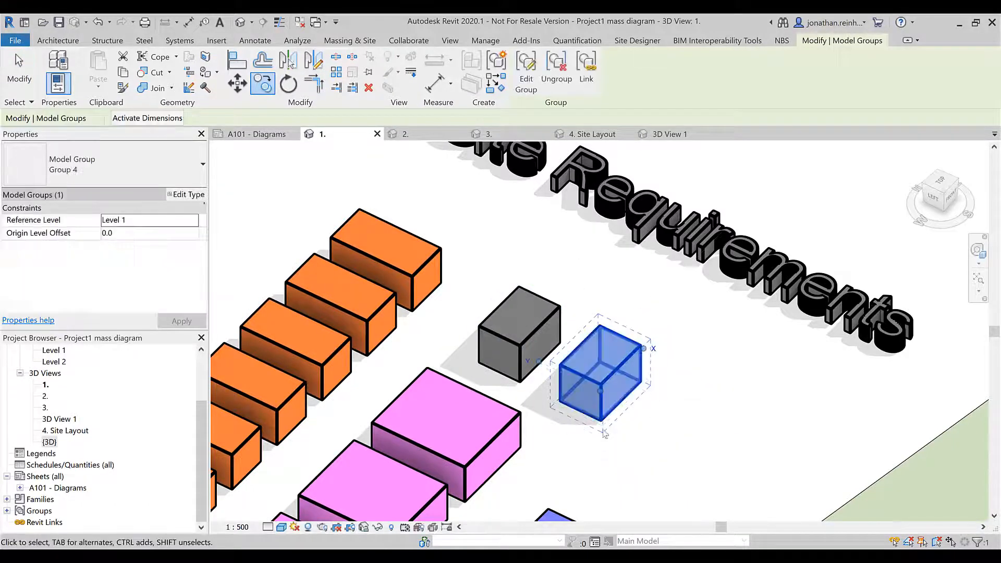
key(Escape)
Open the copied grey box's group for editing and start editing the generic model inside it in place
click(610, 386)
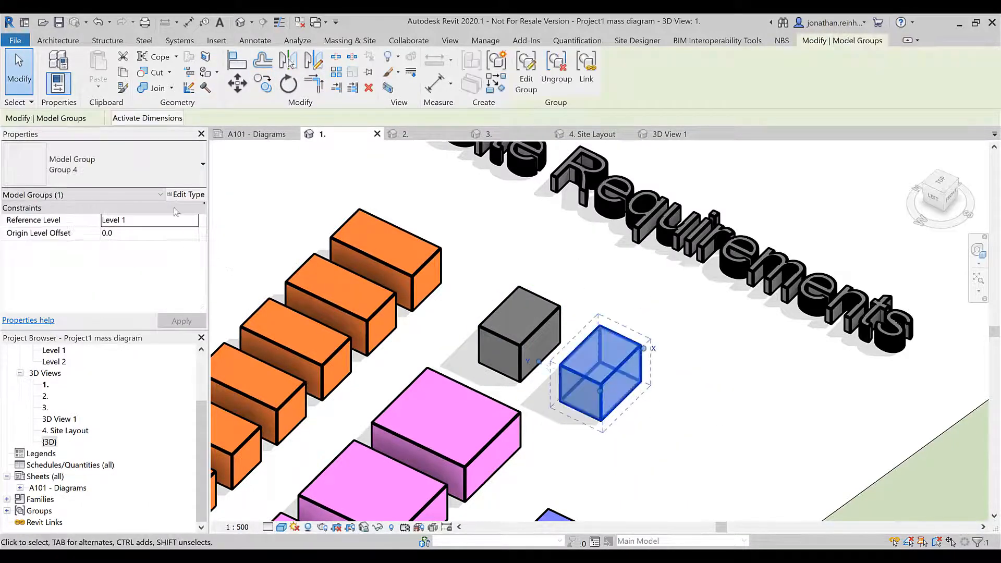
click(187, 196)
key(Escape)
click(526, 73)
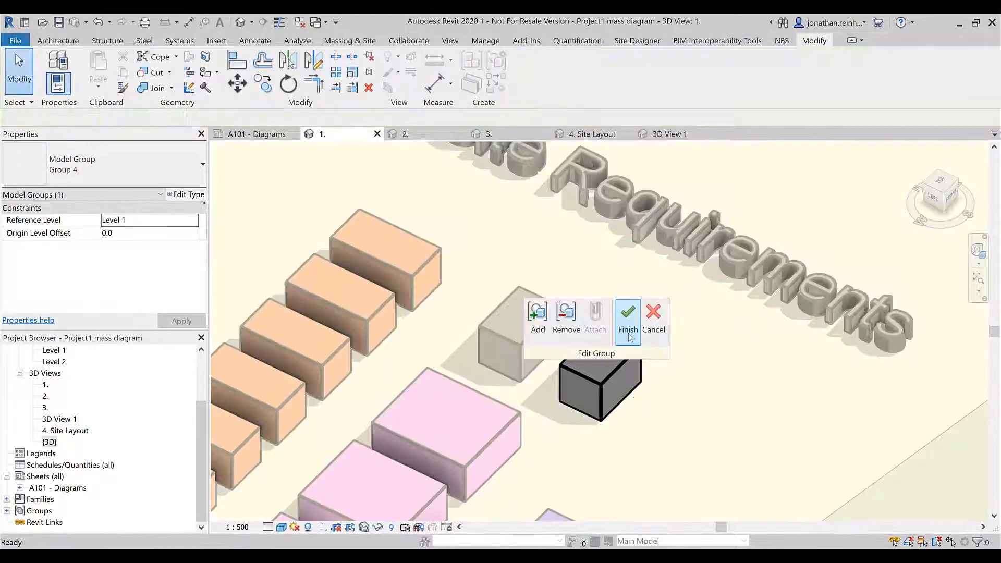
click(607, 386)
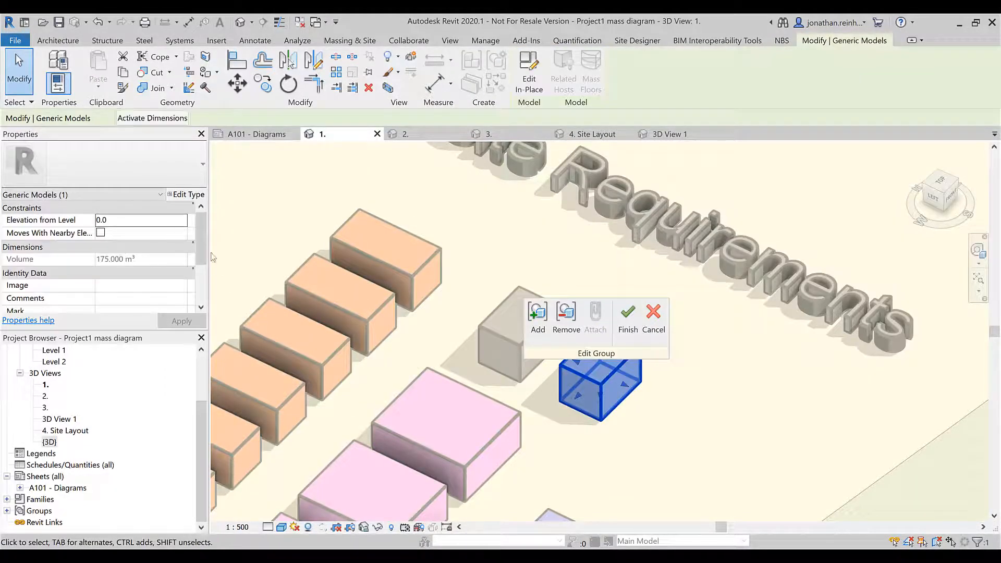
click(190, 195)
key(Escape)
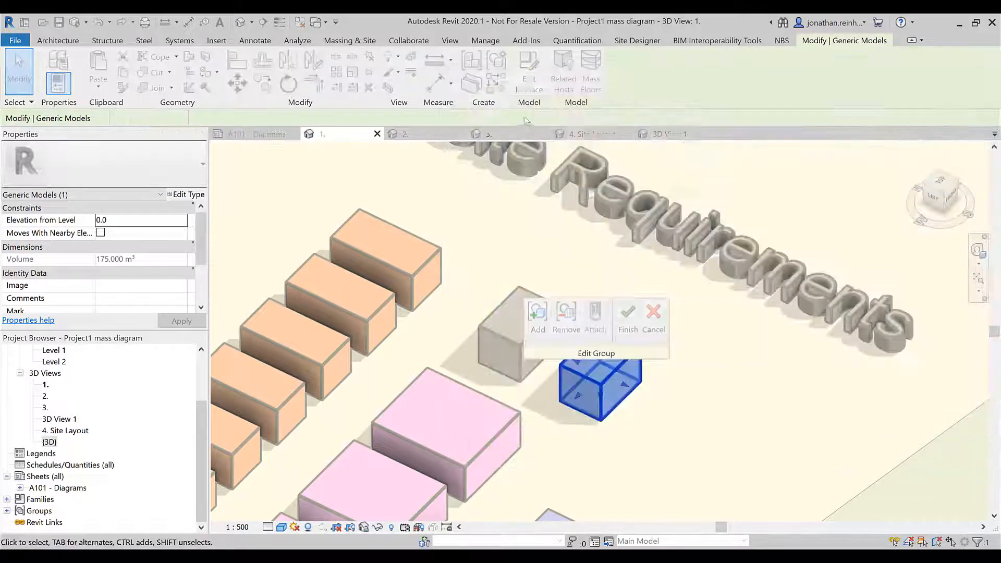
click(537, 70)
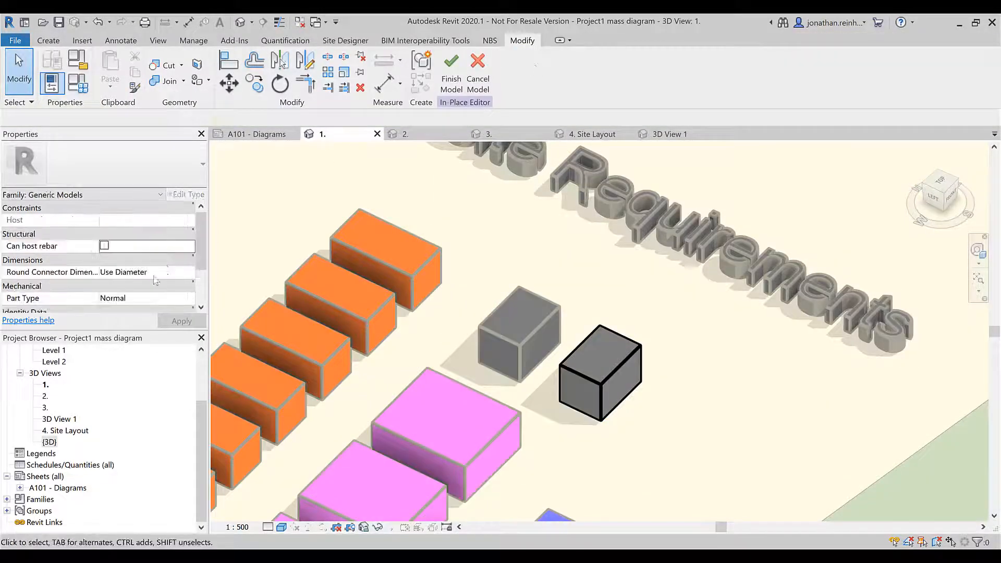
Select the grey box's extrusion and open the Material Browser for its material
scroll(174, 290, down, 2)
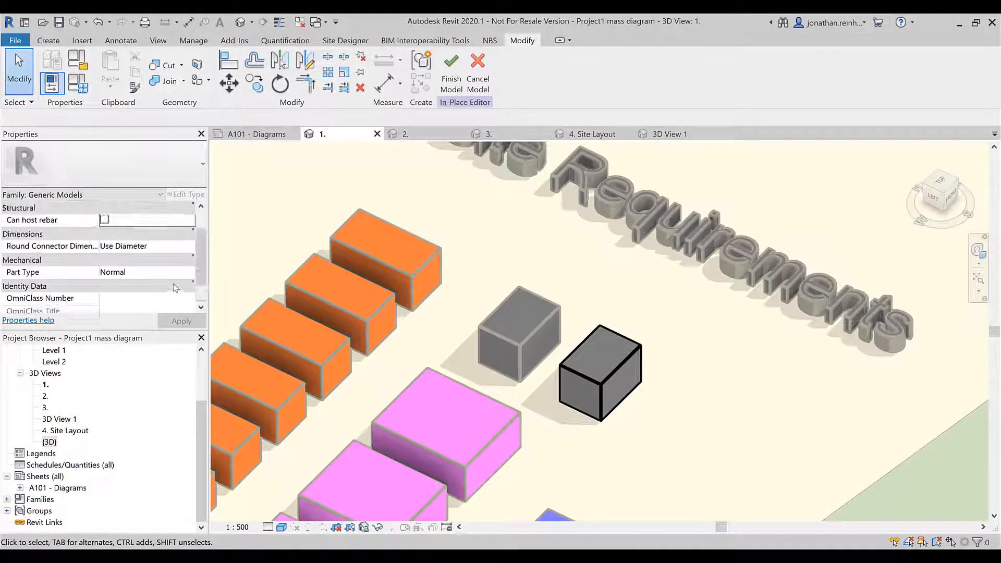
scroll(174, 288, up, 2)
click(604, 334)
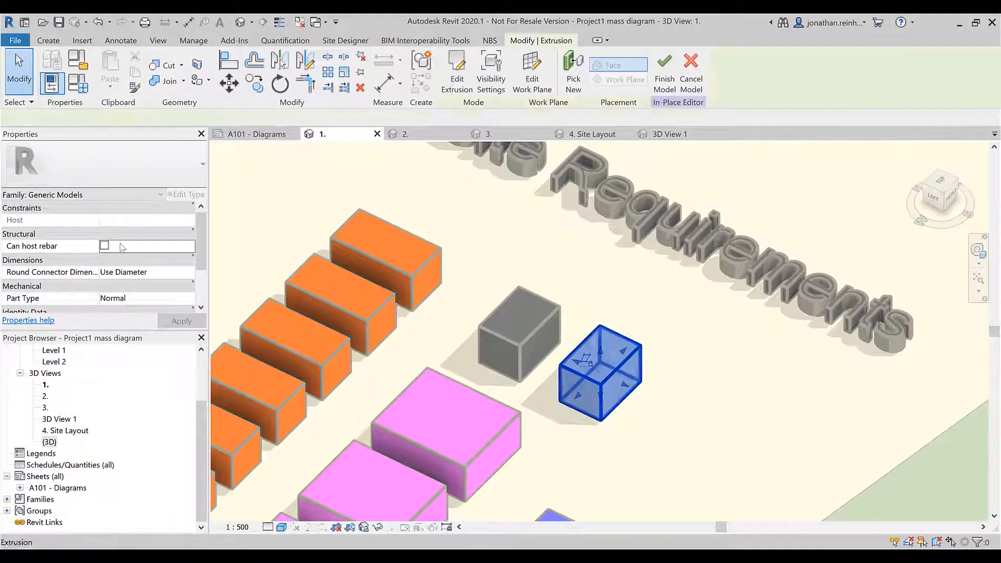
scroll(189, 275, down, 2)
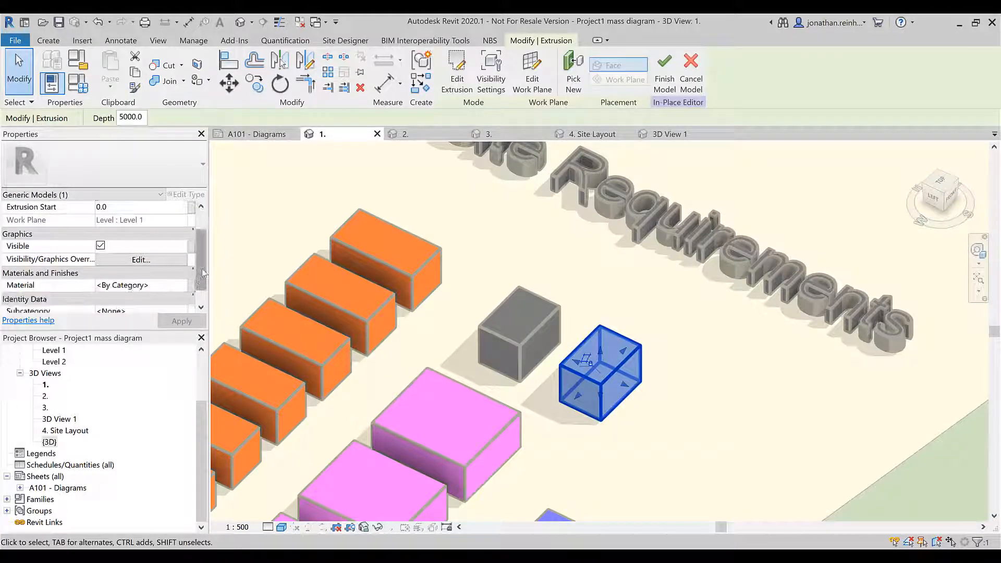
scroll(175, 274, down, 2)
click(182, 258)
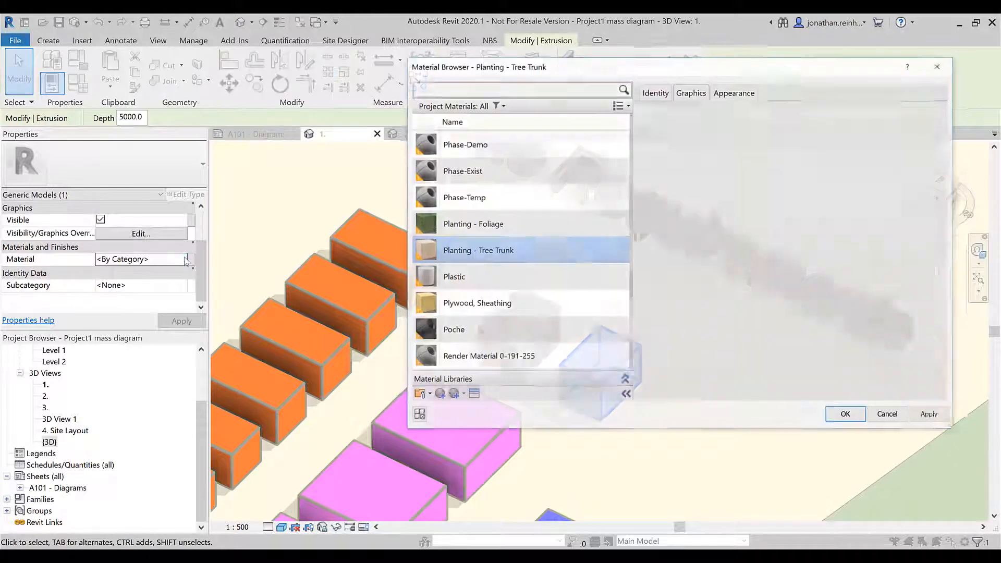
drag(494, 21, 624, 104)
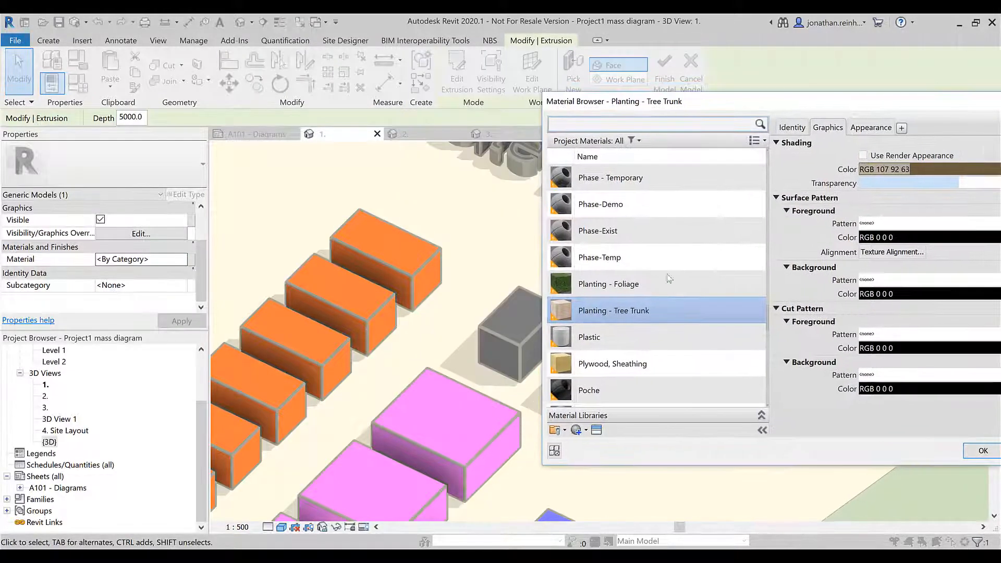
Look through the project materials and create a new material, keeping its default name
scroll(658, 276, down, 6)
scroll(660, 280, down, 5)
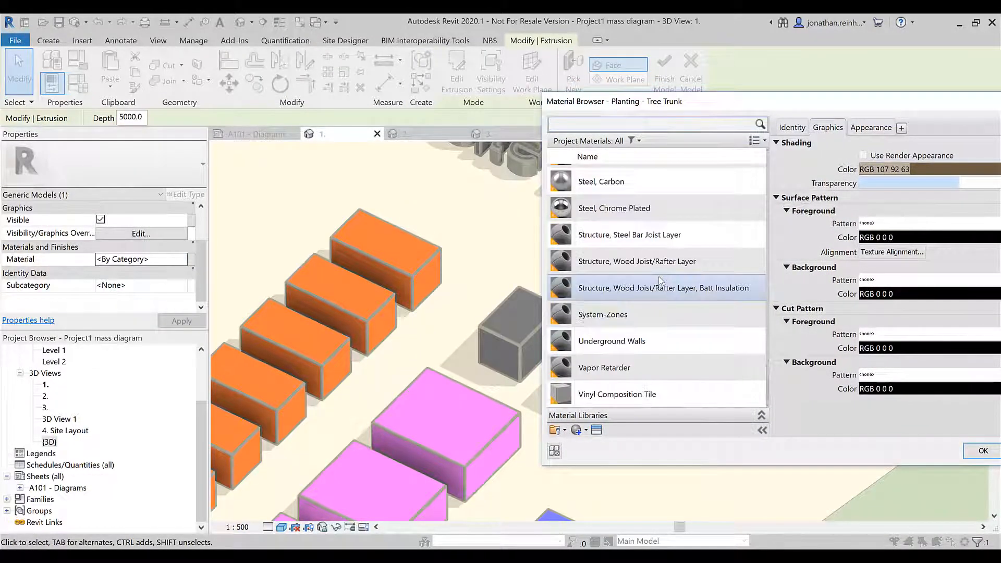
scroll(659, 281, up, 15)
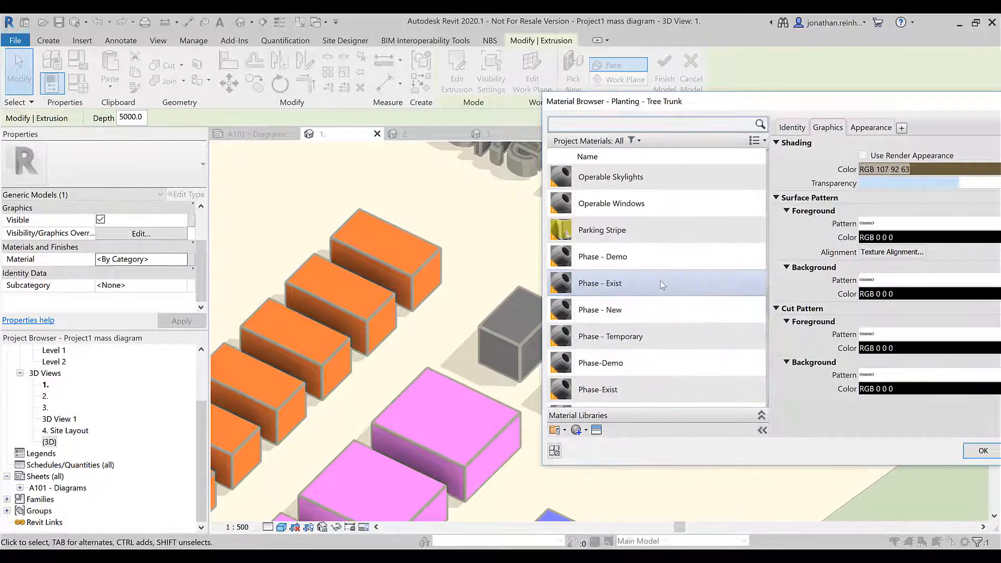
scroll(657, 261, up, 5)
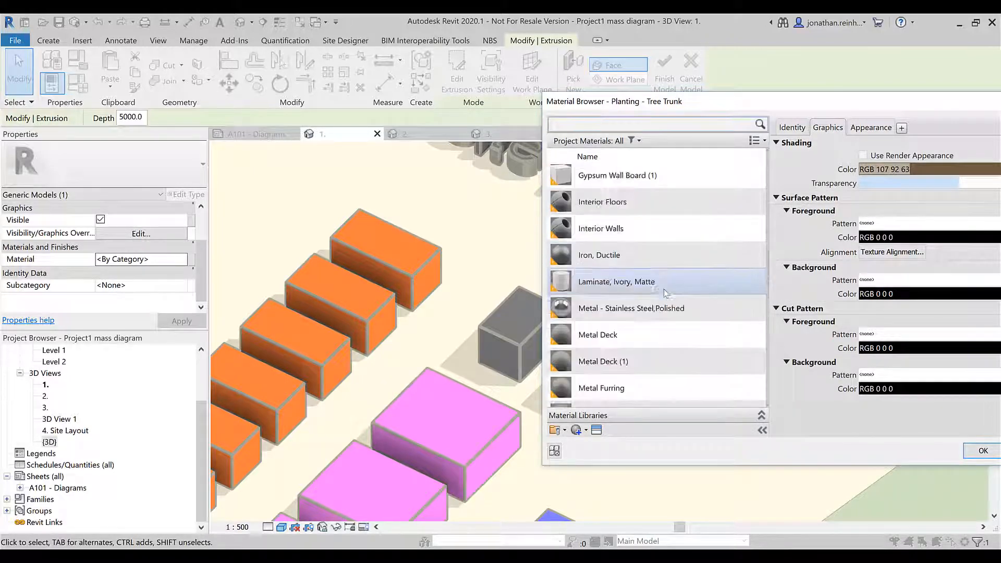
scroll(661, 385, up, 10)
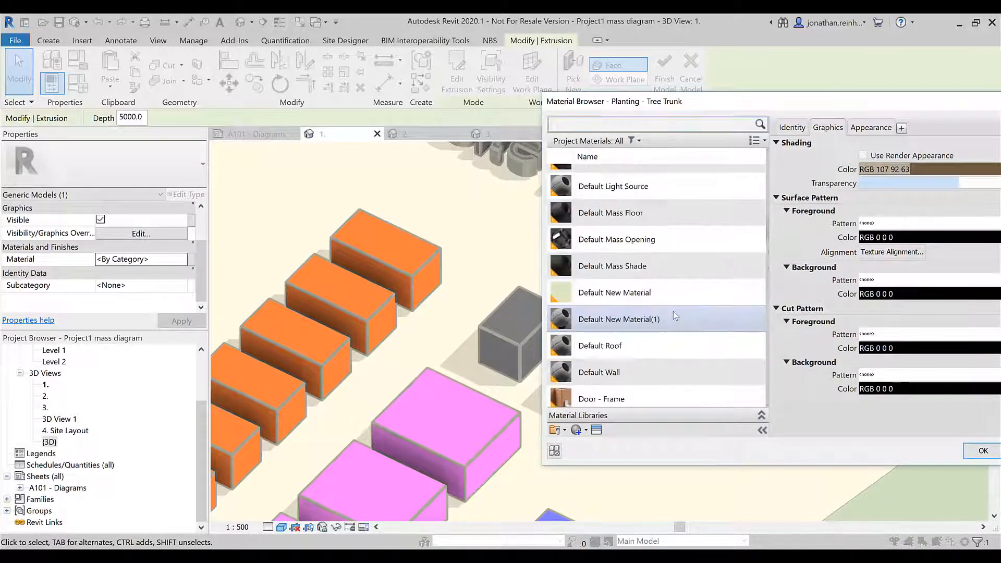
scroll(676, 320, up, 3)
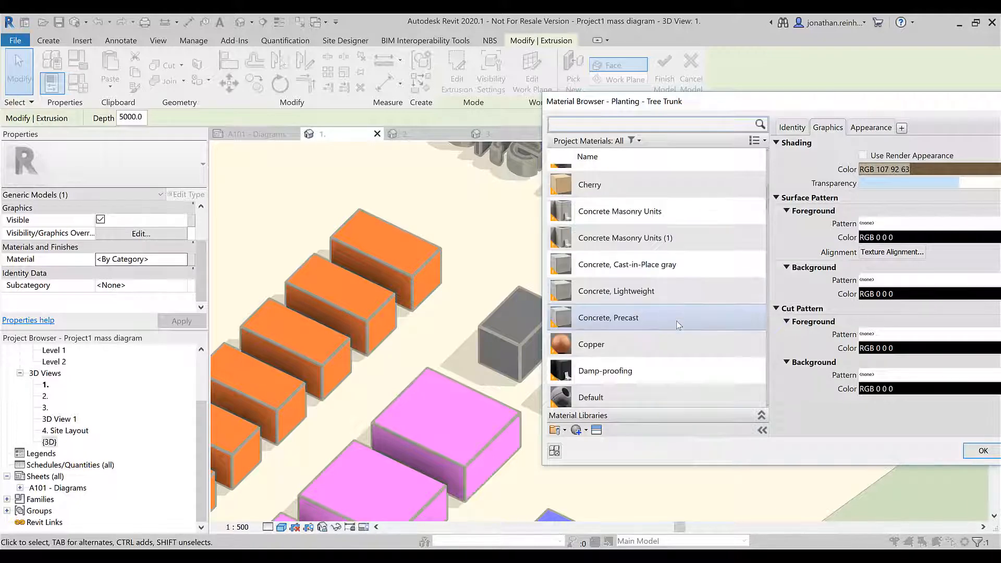
click(578, 431)
click(607, 444)
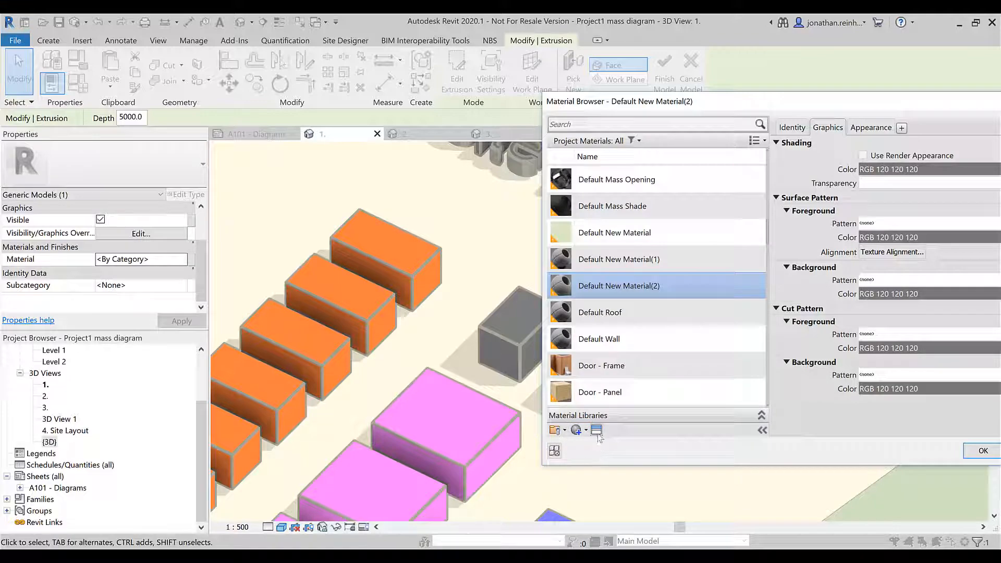
click(596, 431)
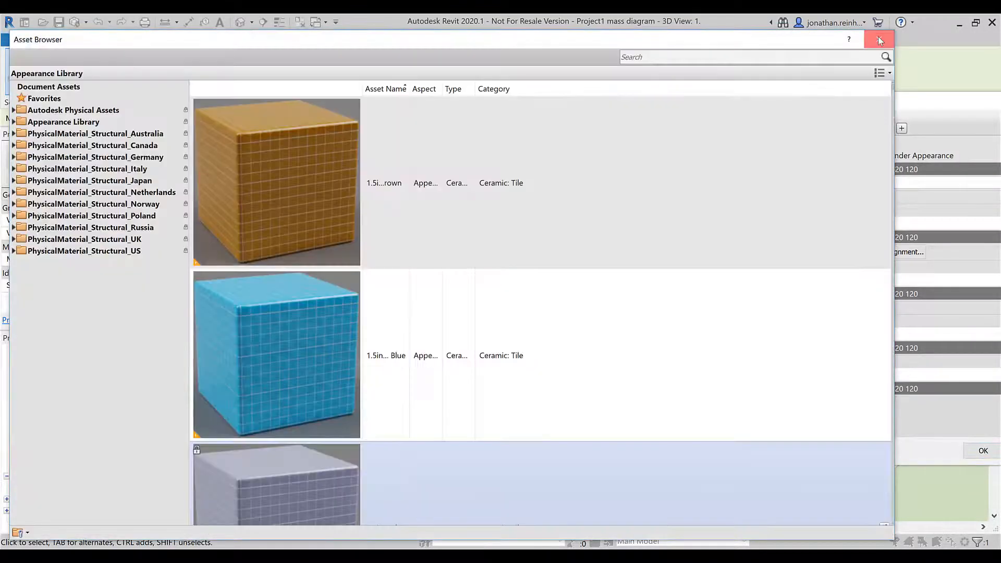
click(879, 39)
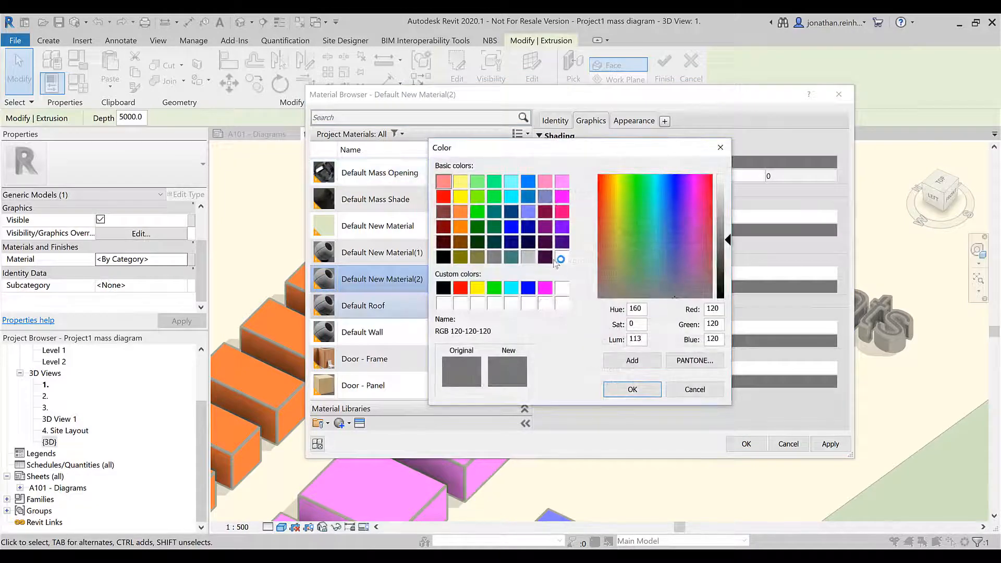
Set the new material's shading color to purple, RGB 128-0-128, and assign it to the box's extrusion
click(545, 227)
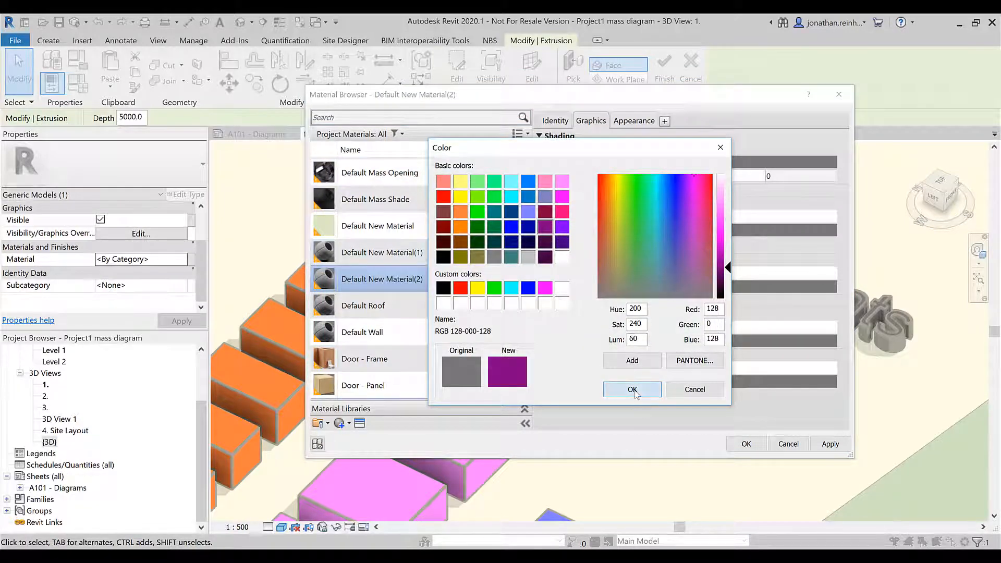
click(631, 389)
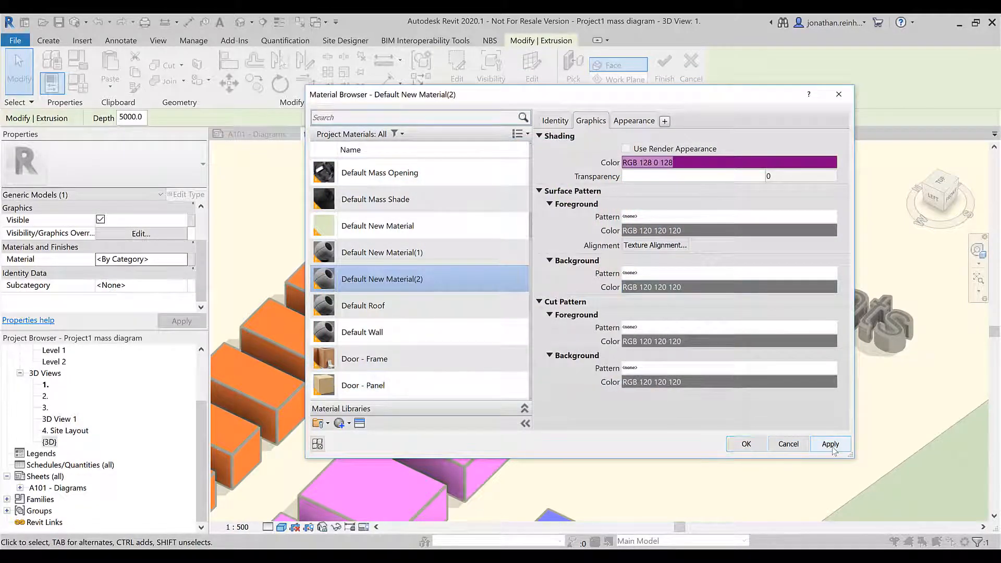
click(746, 443)
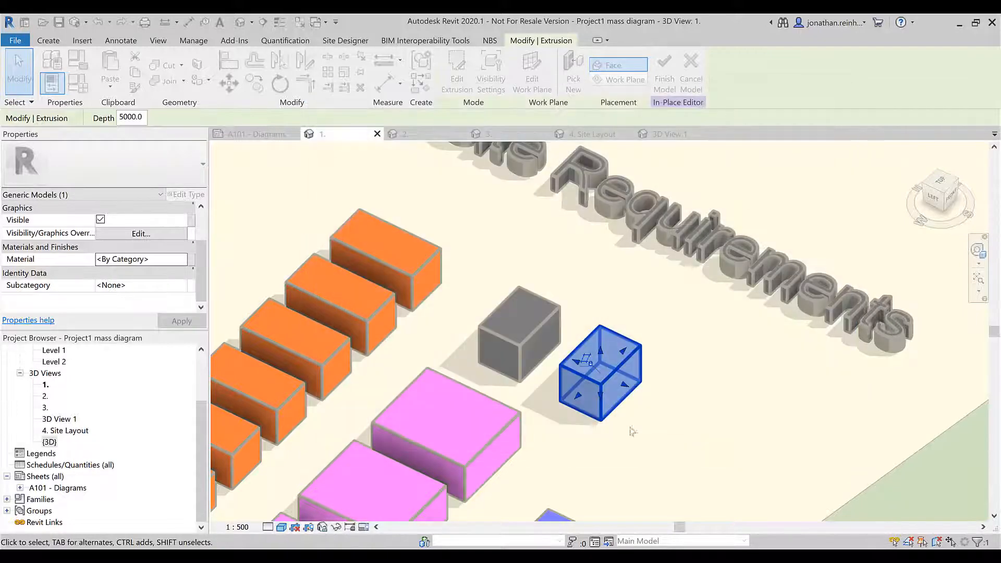
click(747, 426)
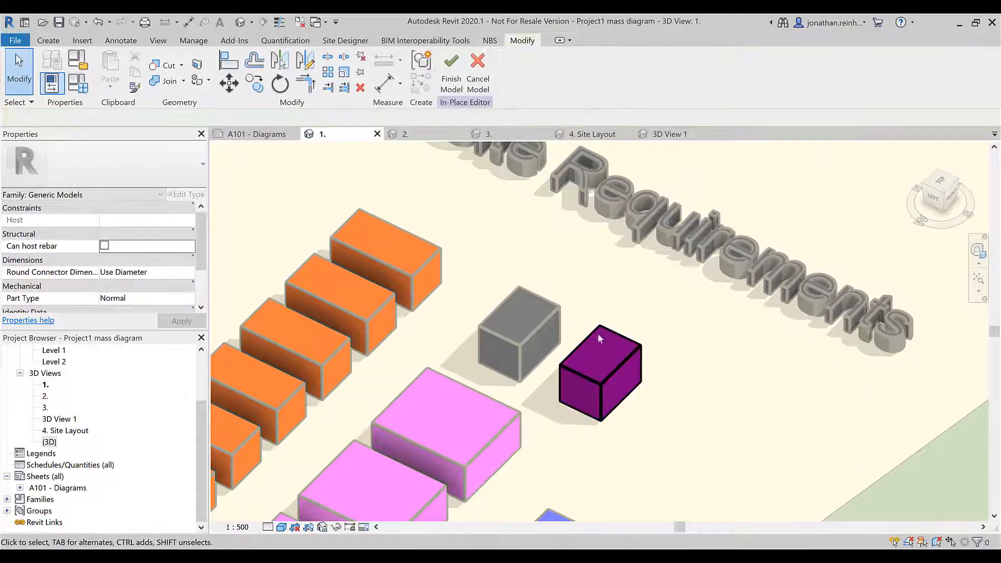
Finish the in-place model and finish editing the box's group
click(450, 91)
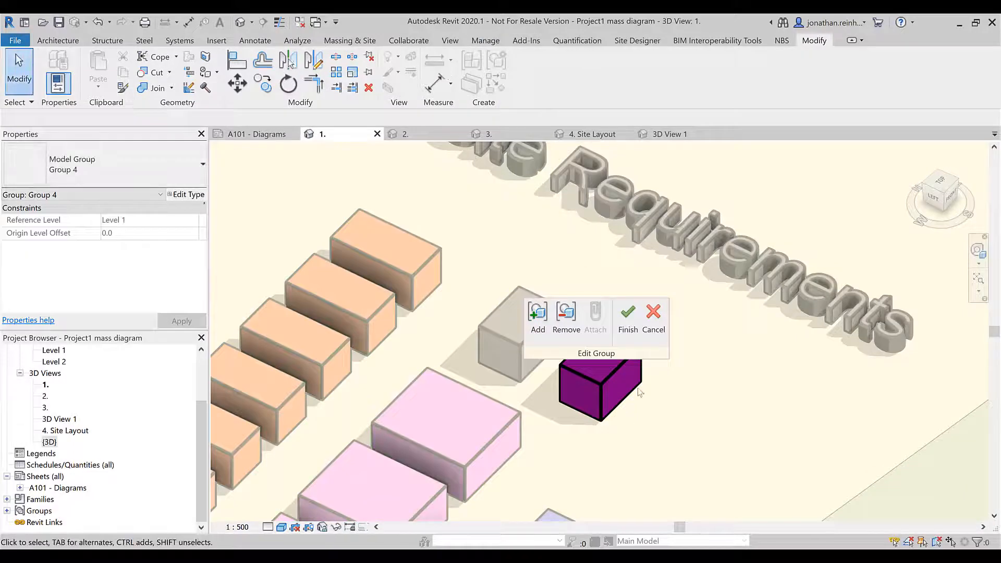
click(630, 329)
click(730, 375)
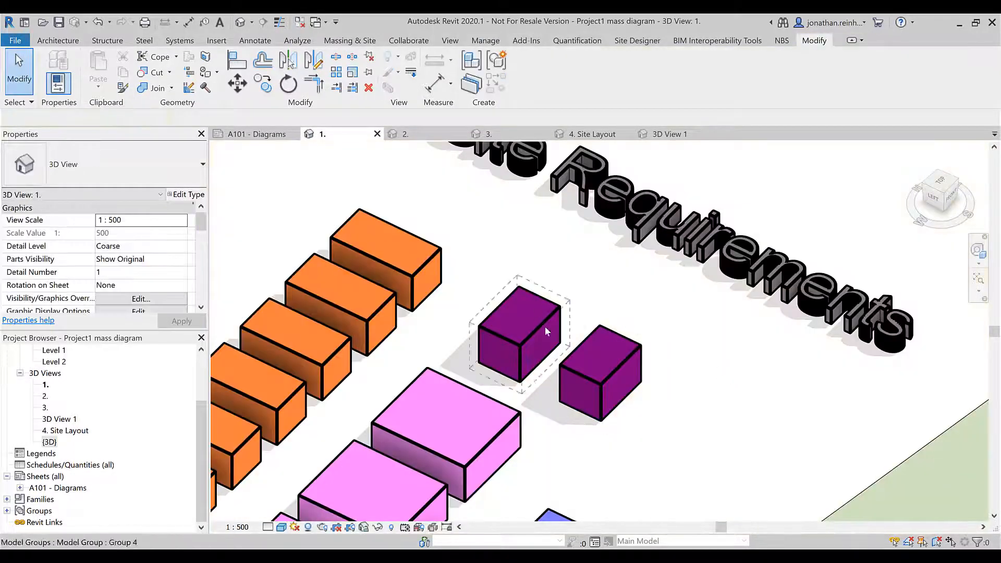
Copy the purple box group nearer the green site once more, continuing the row toward the site
scroll(599, 367, down, 3)
scroll(600, 367, up, 4)
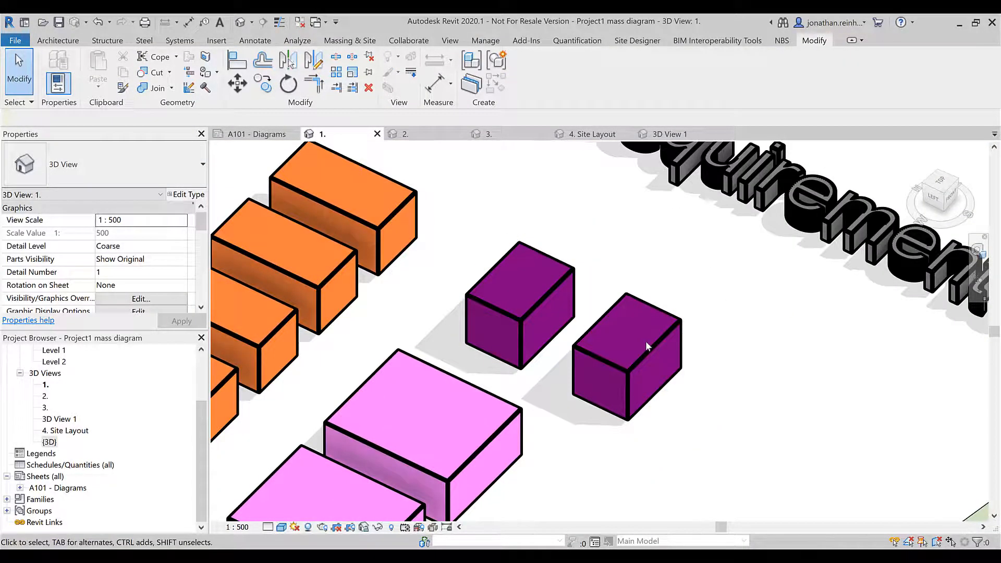
click(615, 365)
key(c)
key(o)
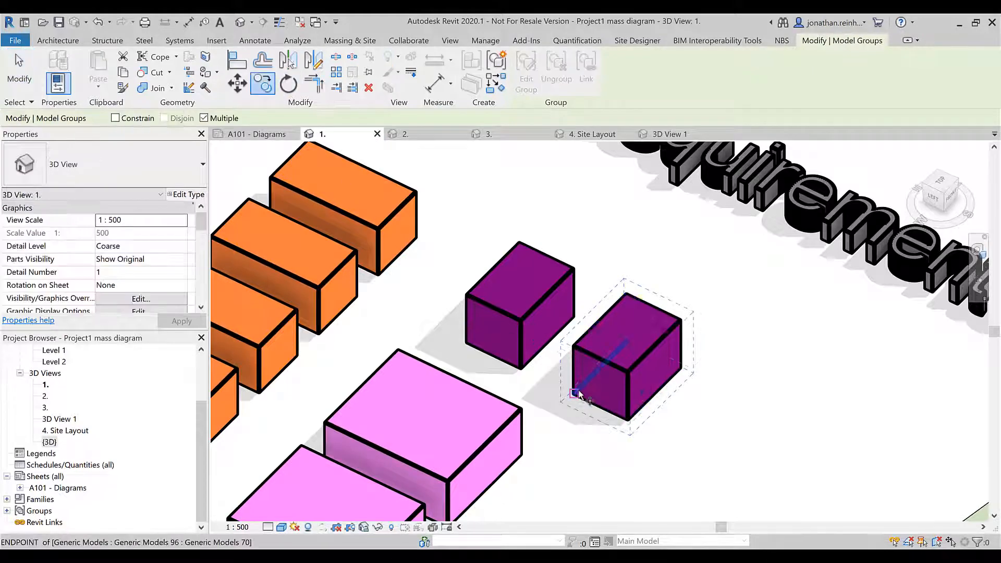
click(573, 395)
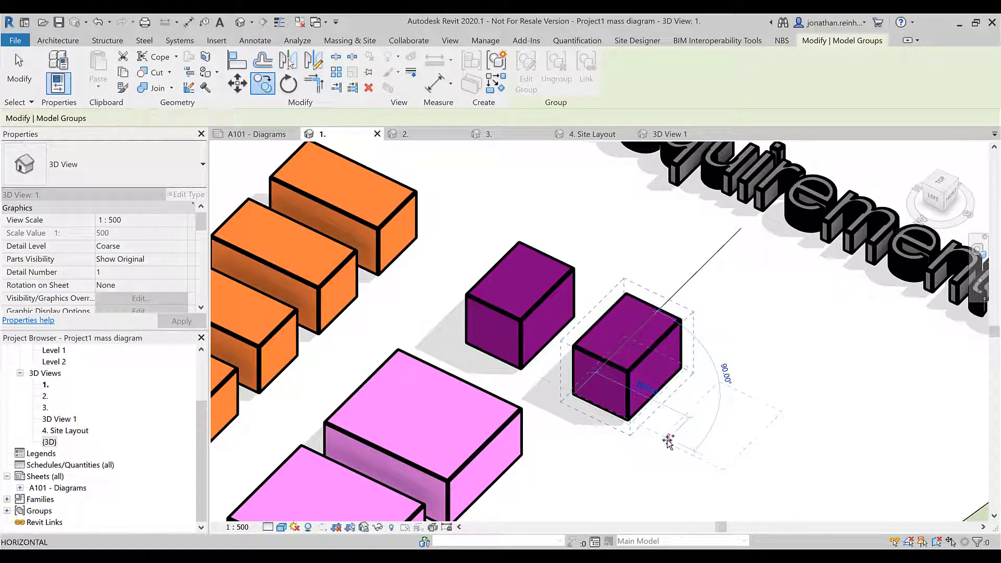
click(668, 441)
key(Escape)
Examine the row of purple boxes from several angles alongside the other blocks and the green site
middle_drag(848, 428, 826, 370)
click(735, 327)
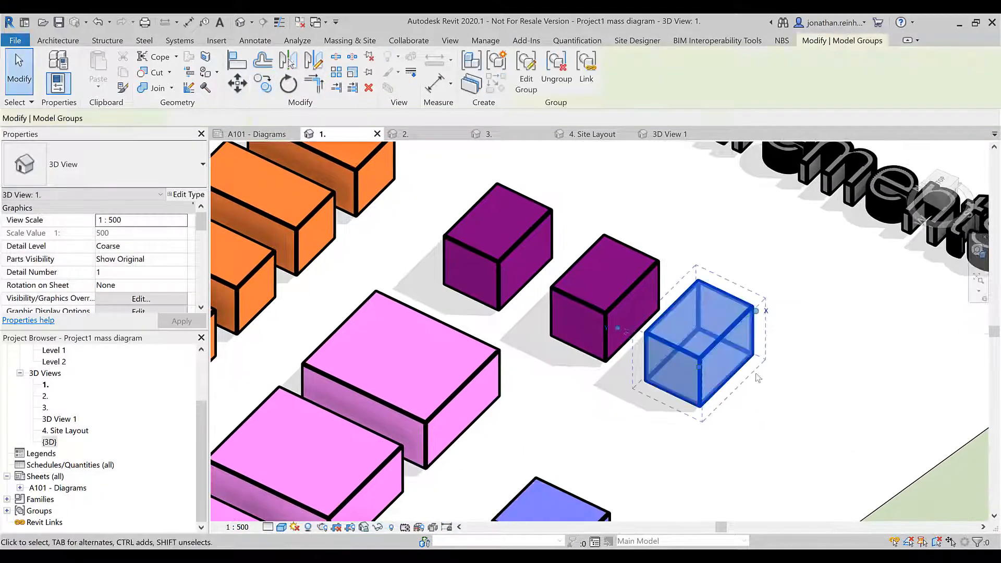
shift+middle_drag(757, 378, 754, 321)
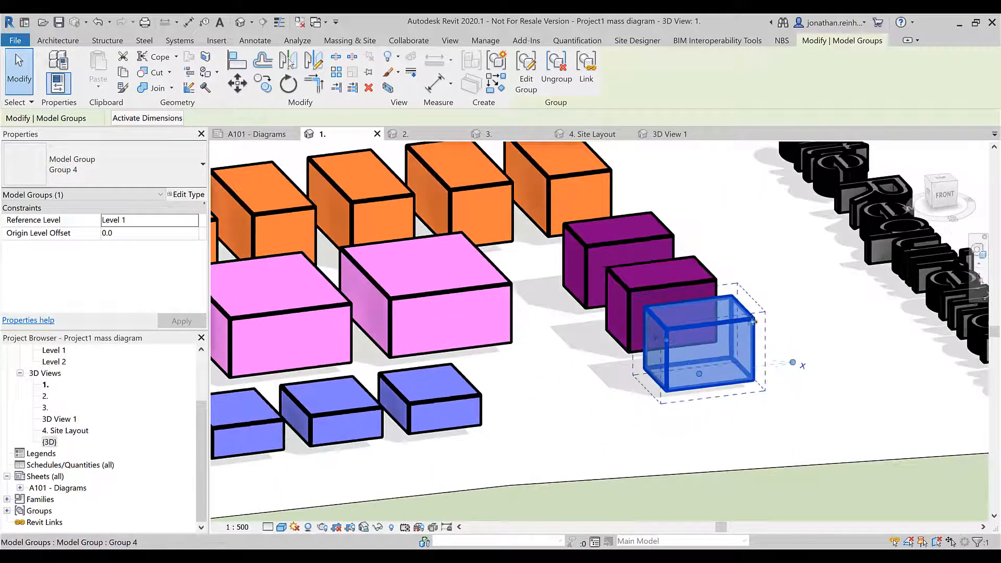
key(Escape)
scroll(707, 329, up, 4)
scroll(776, 306, down, 5)
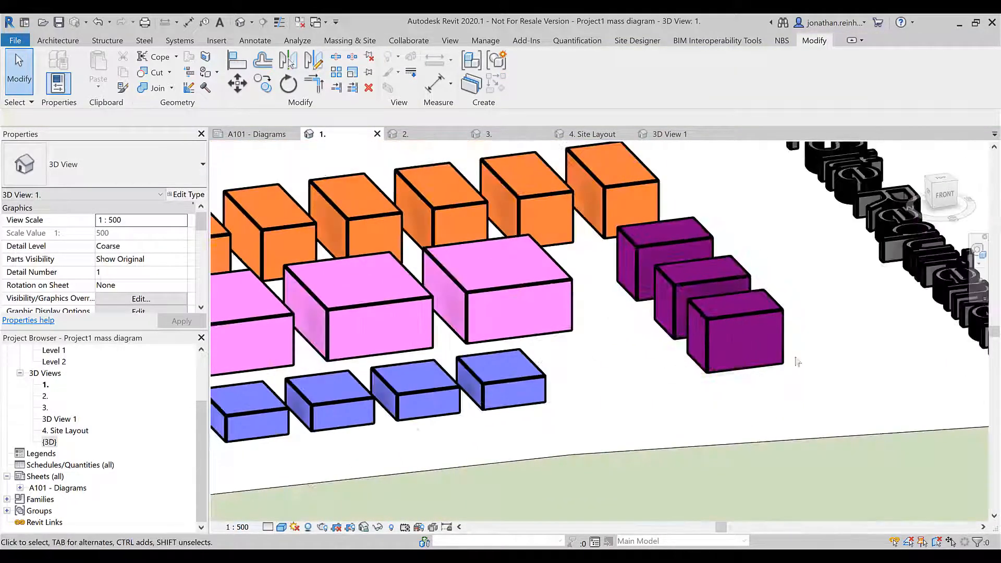
scroll(749, 288, down, 2)
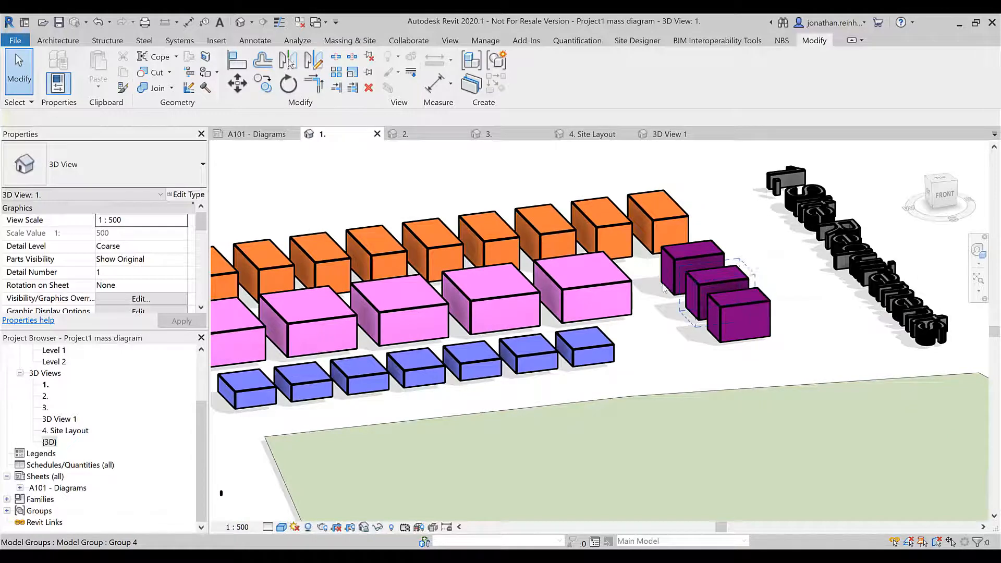
scroll(600, 300, down, 3)
shift+middle_drag(628, 224, 719, 352)
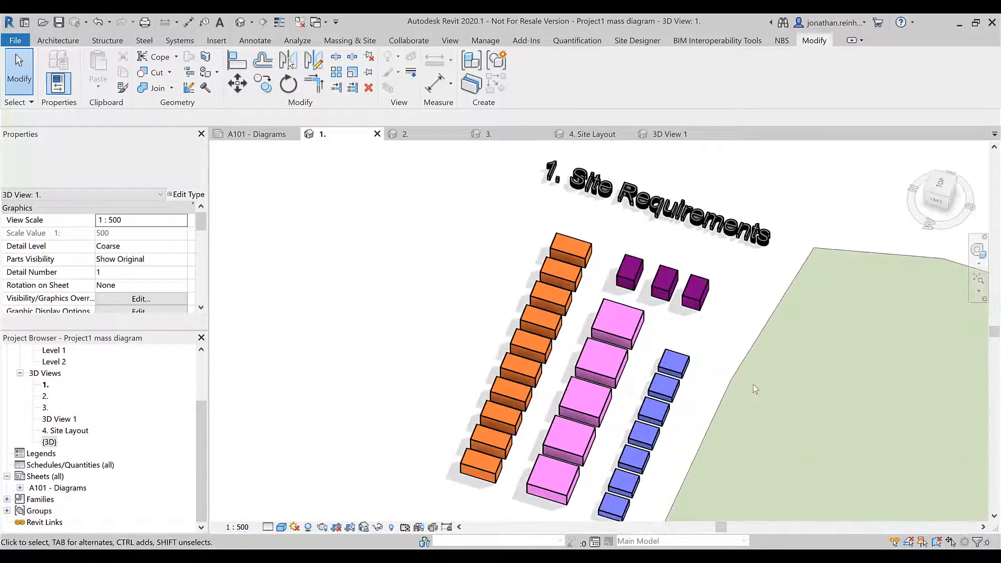
middle_drag(764, 306, 581, 290)
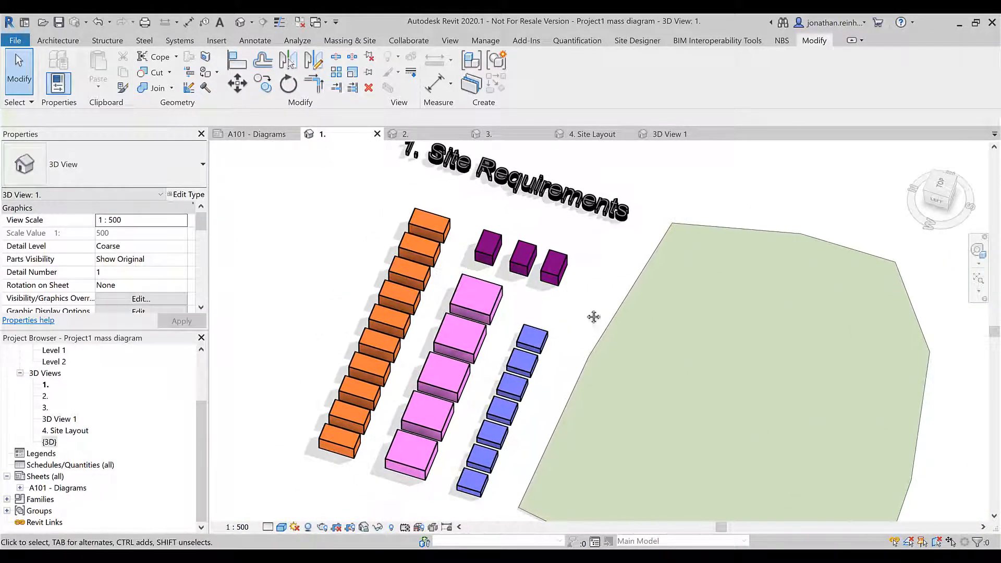
Reduce the depth of the "1. Site Requirements" model text and clear the selection
scroll(592, 315, up, 6)
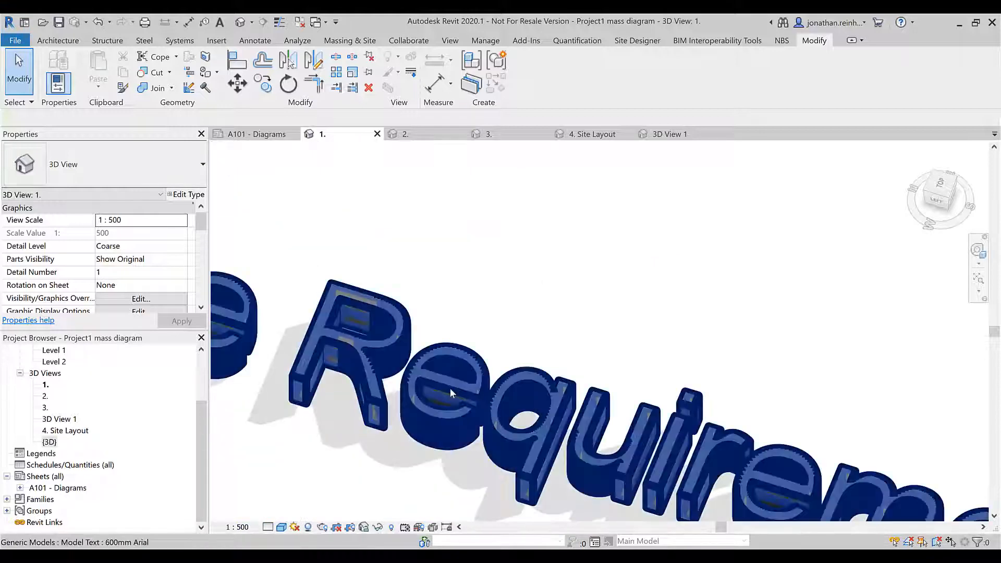
click(450, 388)
scroll(756, 396, down, 3)
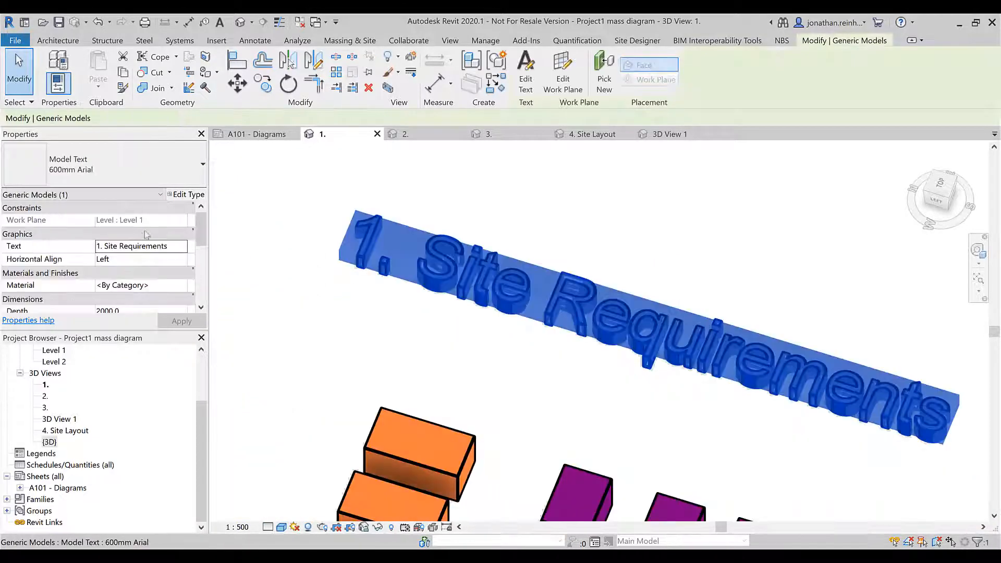
click(143, 311)
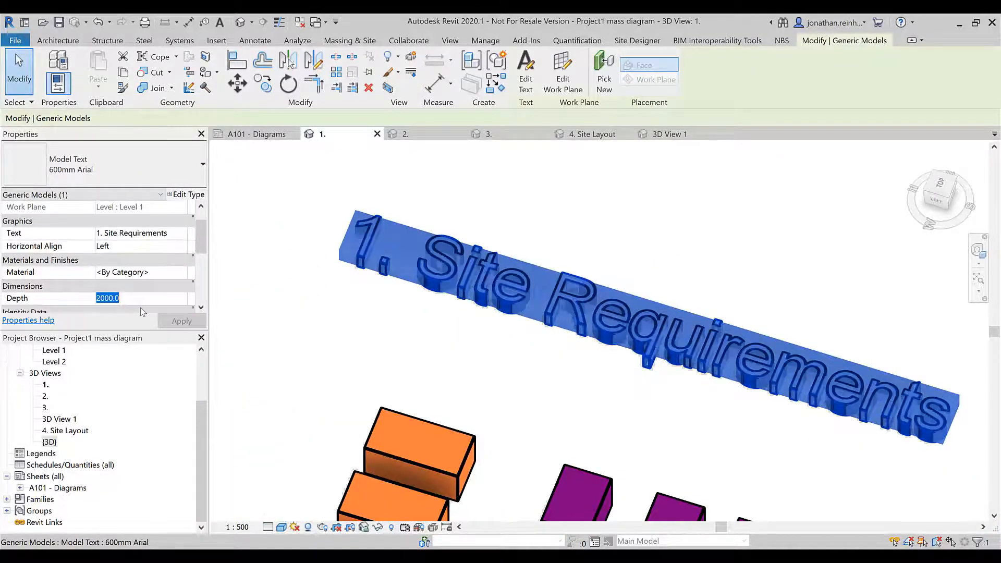
click(197, 325)
key(Escape)
scroll(697, 355, down, 3)
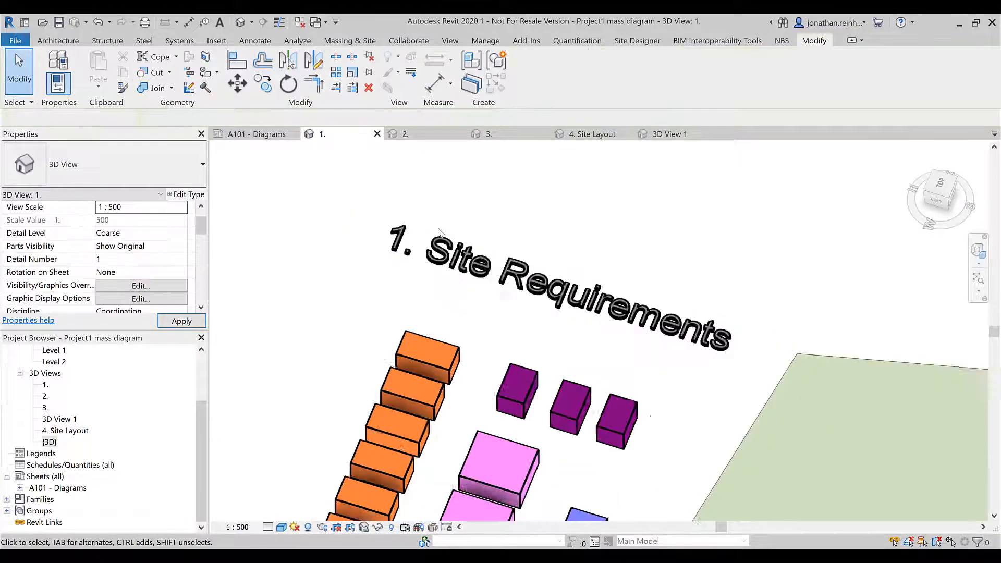
Select the green site surface and turn the site requirements diagram to a top view
scroll(698, 354, down, 2)
middle_drag(856, 440, 765, 313)
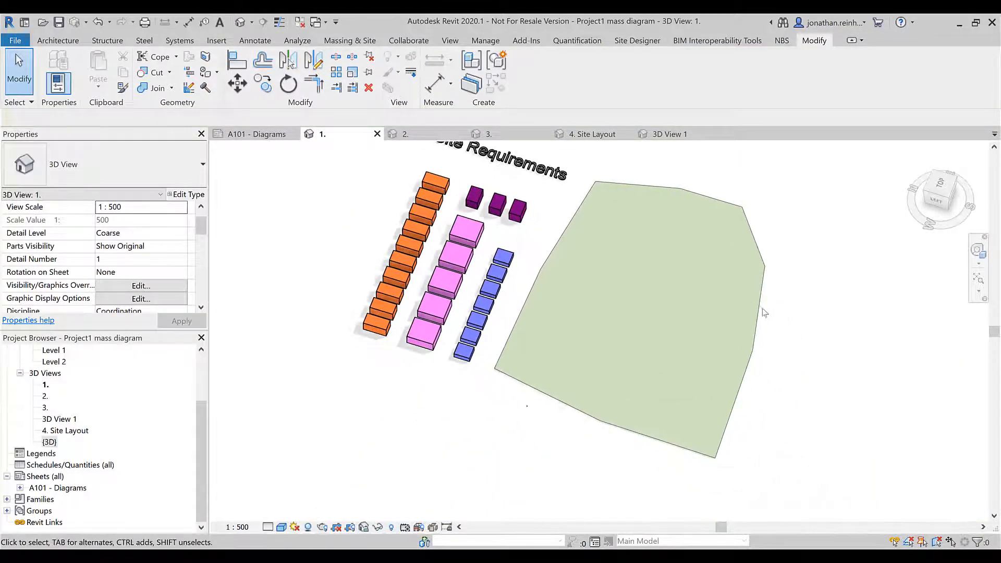
click(676, 355)
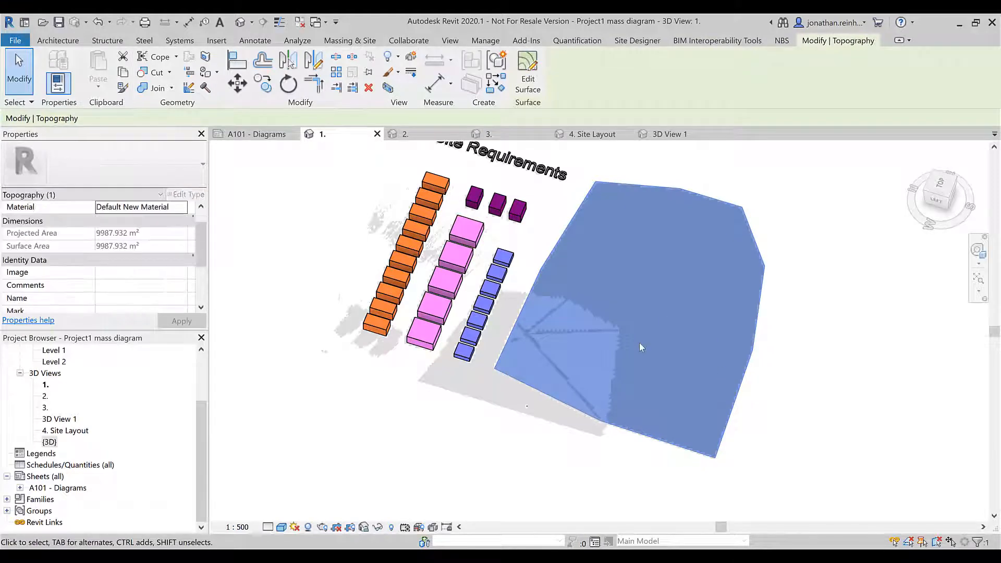
click(940, 187)
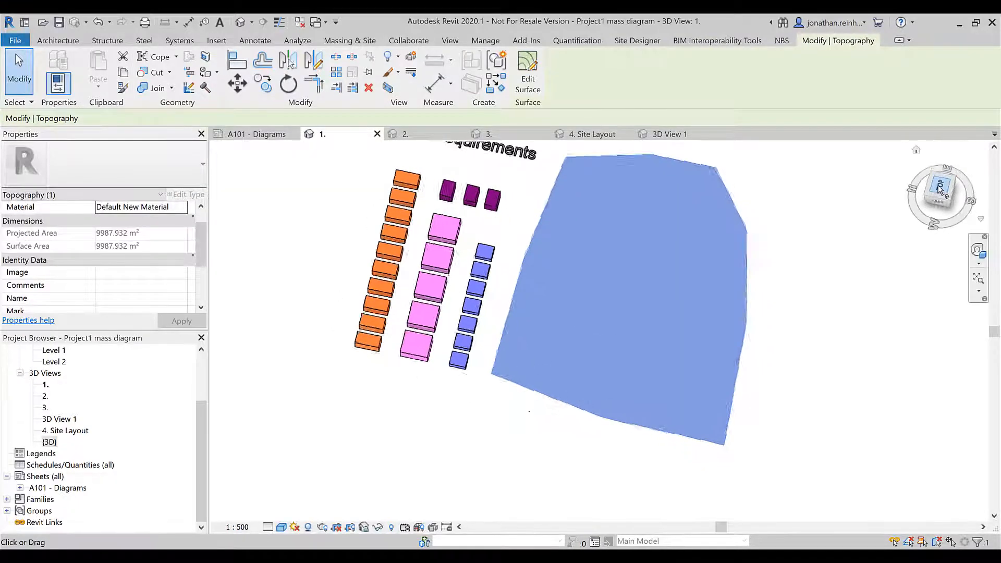
middle_drag(414, 246, 418, 232)
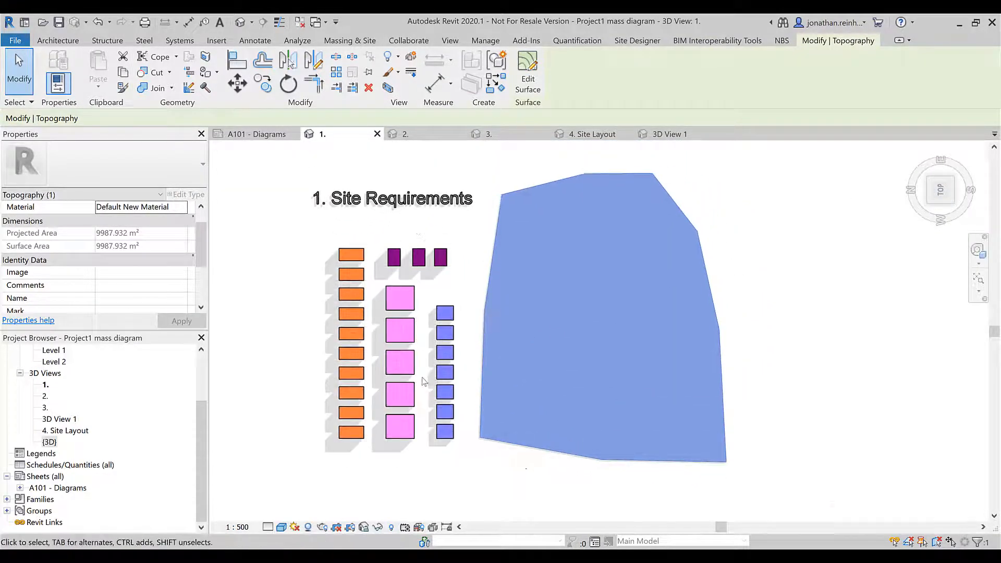
Select the orange, pink and blue unit columns in turn to review them, and clear the selection
scroll(421, 377, up, 2)
scroll(484, 328, down, 1)
drag(297, 176, 374, 480)
drag(409, 334, 436, 468)
drag(444, 247, 511, 497)
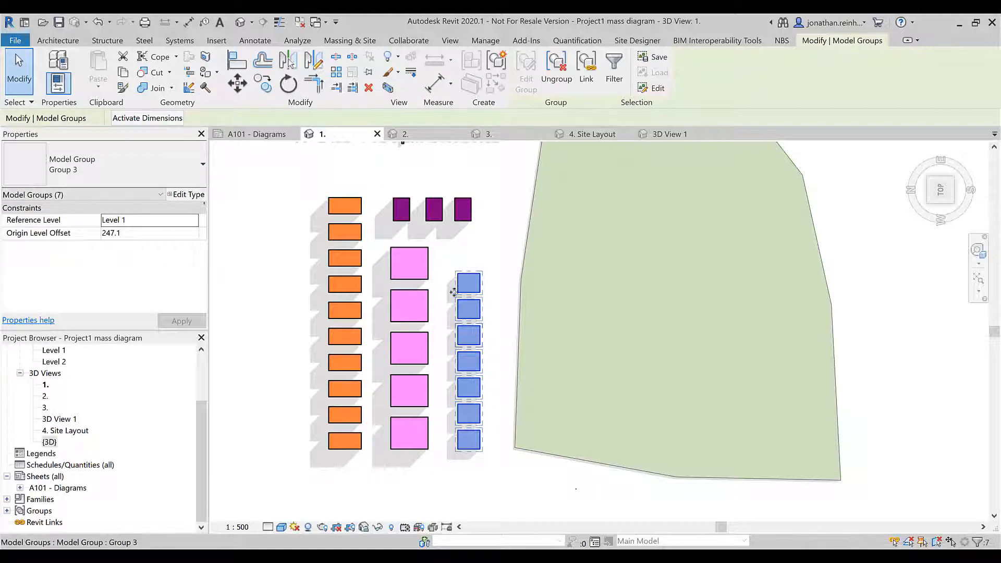
scroll(391, 310, down, 3)
click(724, 297)
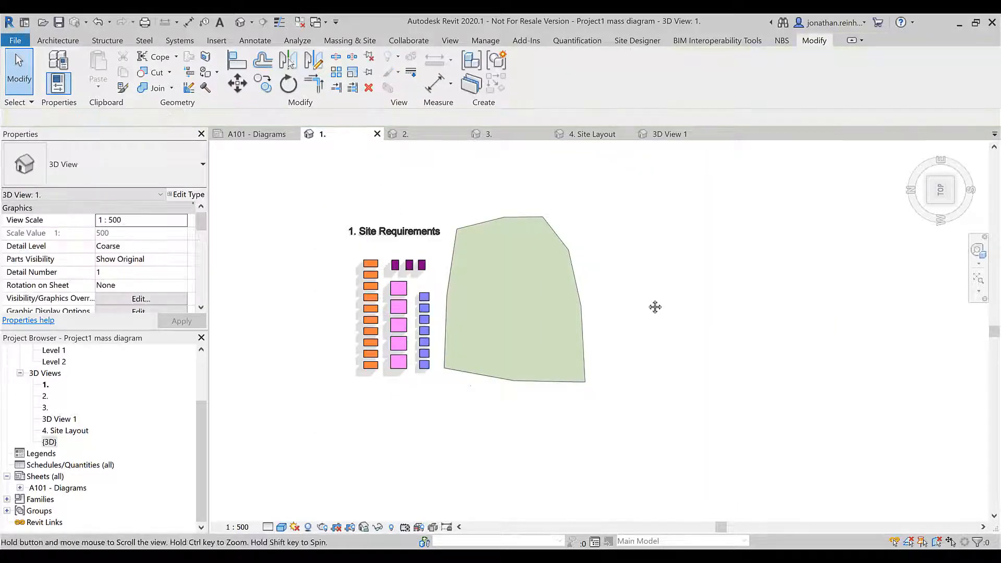
middle_drag(655, 306, 696, 349)
scroll(476, 320, up, 3)
Open 3D view 2 (Unit Placement) and move the second pink block slightly outward toward the site boundary
click(425, 136)
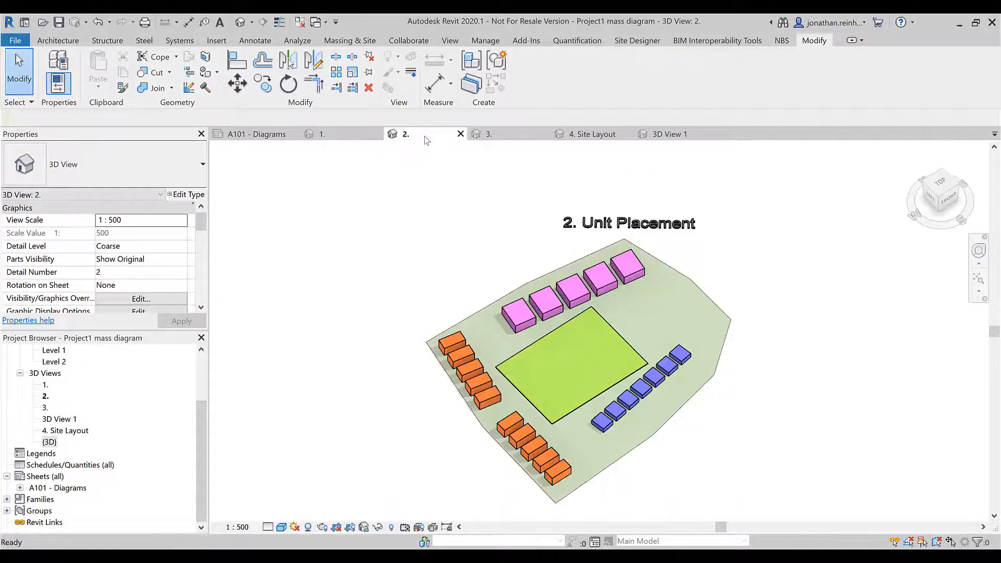
click(557, 311)
scroll(561, 312, up, 3)
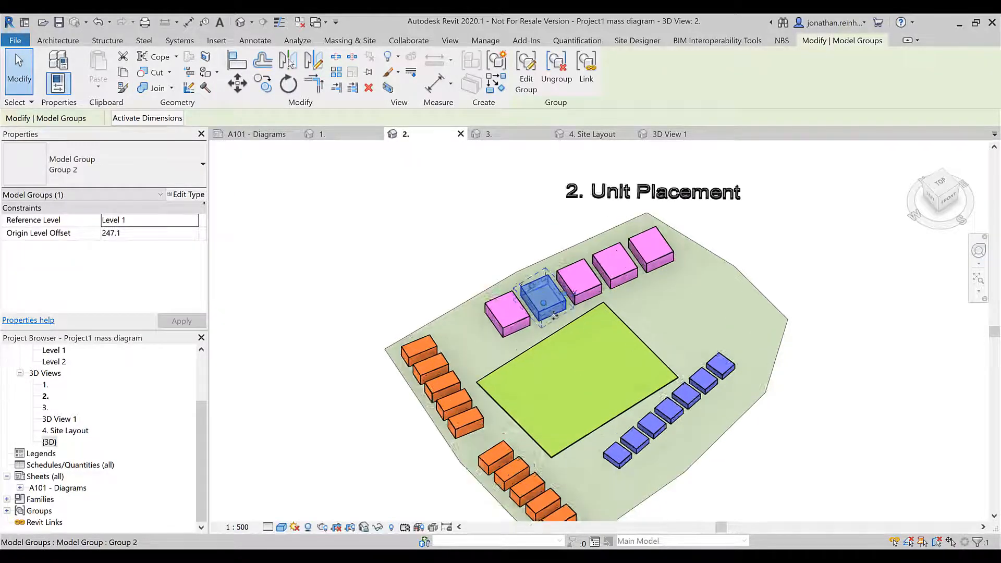
mouse_move(542, 297)
mouse_down()
mouse_move(566, 344)
mouse_move(580, 345)
mouse_move(553, 287)
mouse_up()
click(815, 373)
Move the end pink block away from its row into the site's corner nearest the "2. Unit Placement" title
click(702, 238)
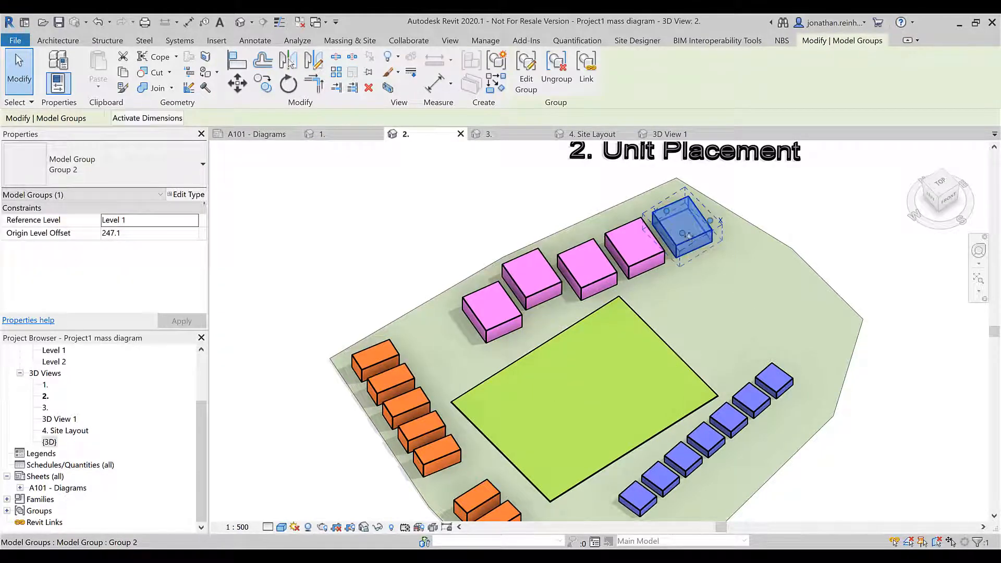
click(822, 194)
click(699, 226)
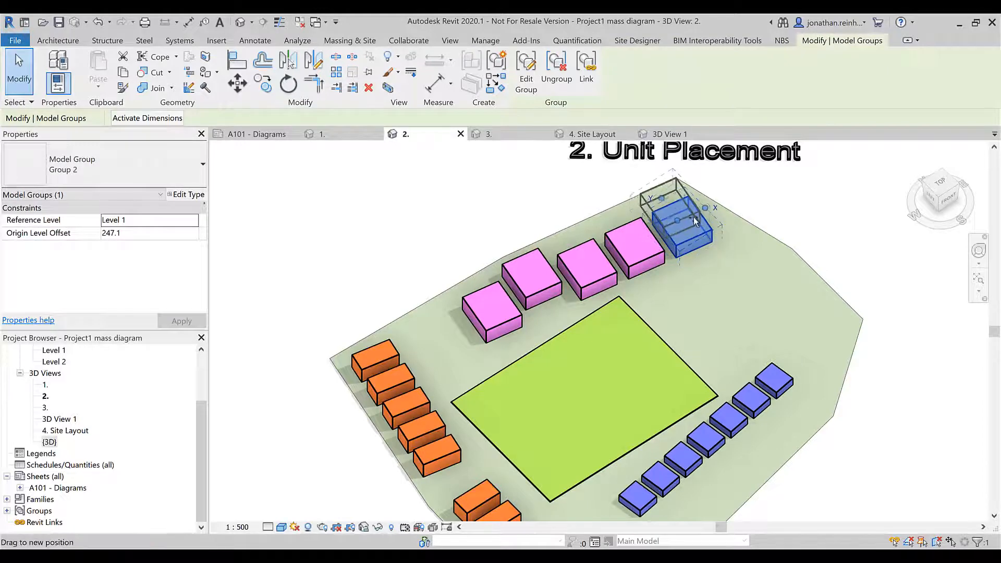
drag(693, 217, 693, 217)
click(797, 247)
middle_drag(844, 362, 822, 350)
scroll(821, 298, down, 1)
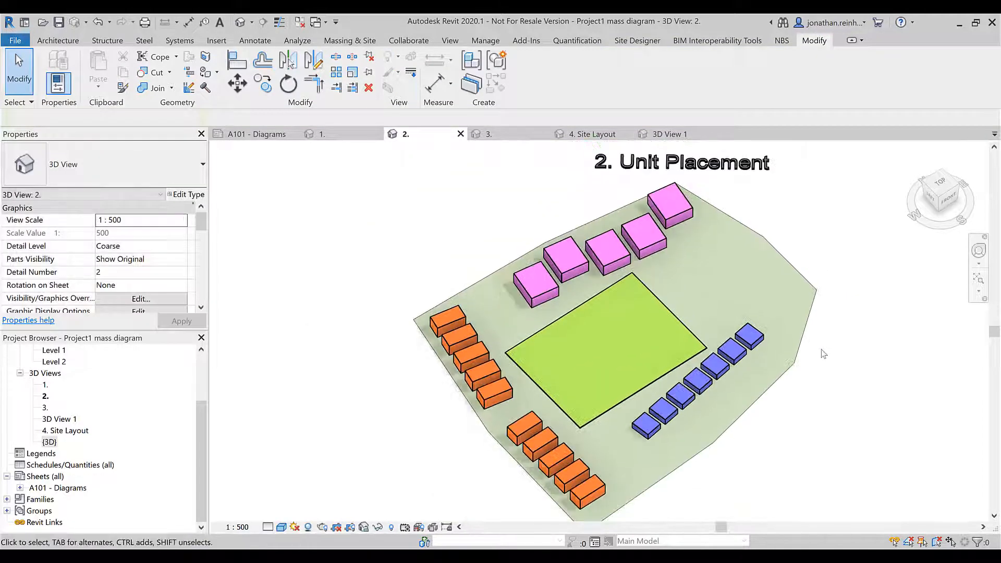
Move four blue boxes out of their row, two into the open area beside the pink blocks and two outward toward the site edge
scroll(823, 354, up, 1)
click(732, 364)
drag(727, 355, 692, 241)
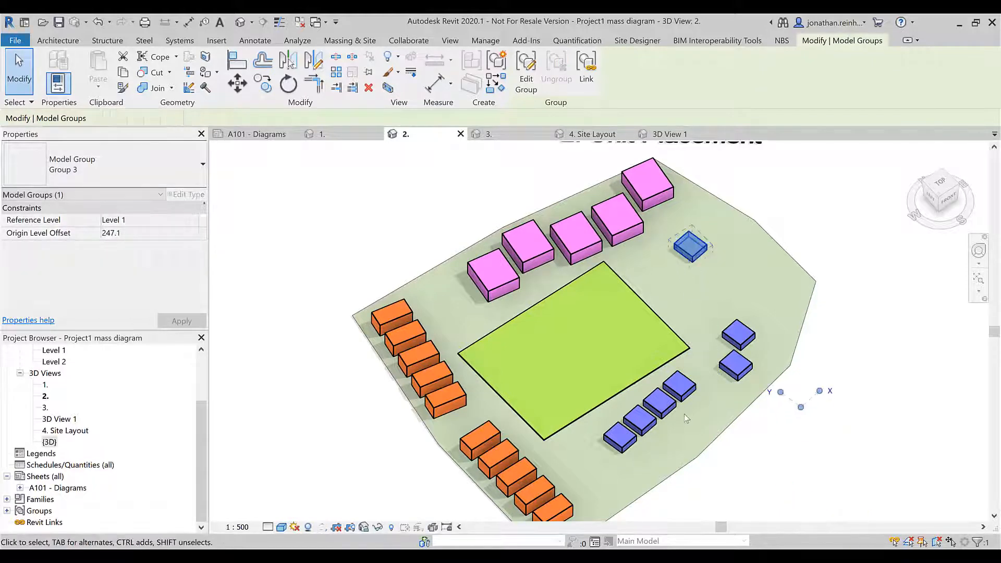
click(679, 387)
drag(729, 290, 729, 290)
click(890, 351)
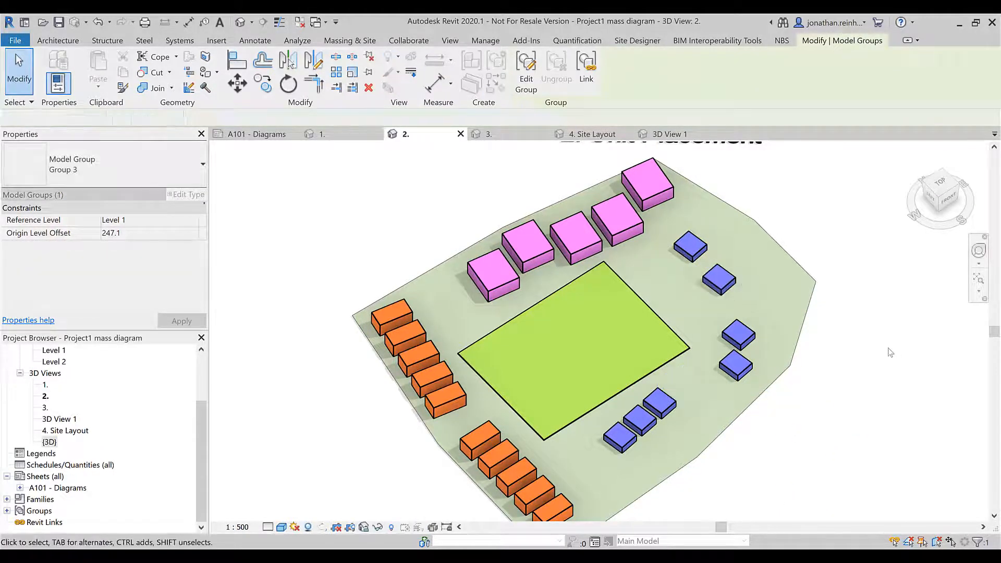
click(648, 427)
drag(660, 438, 681, 457)
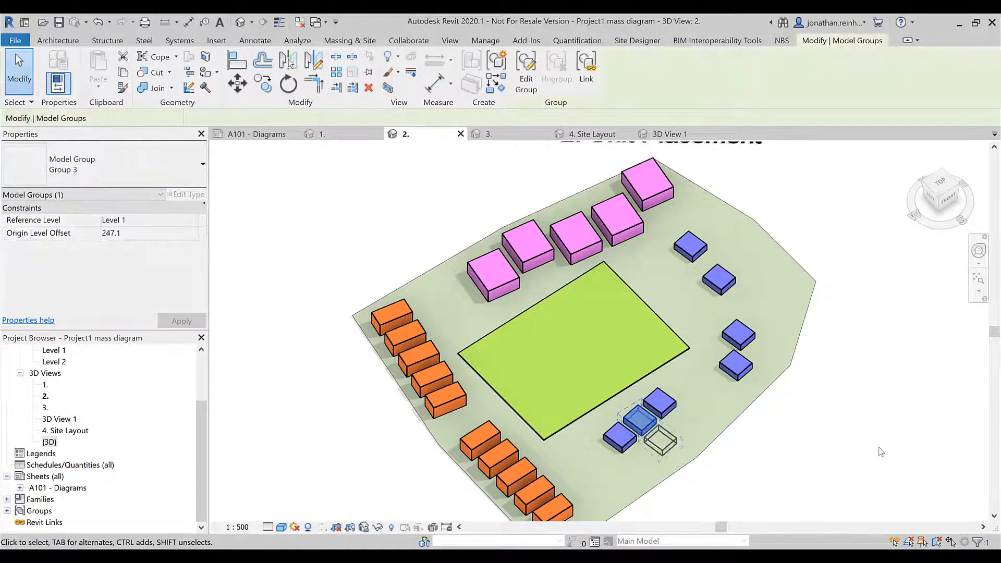
click(879, 446)
Turn off ambient shadows in the view's graphic display options while keeping cast shadows on
key(g)
key(d)
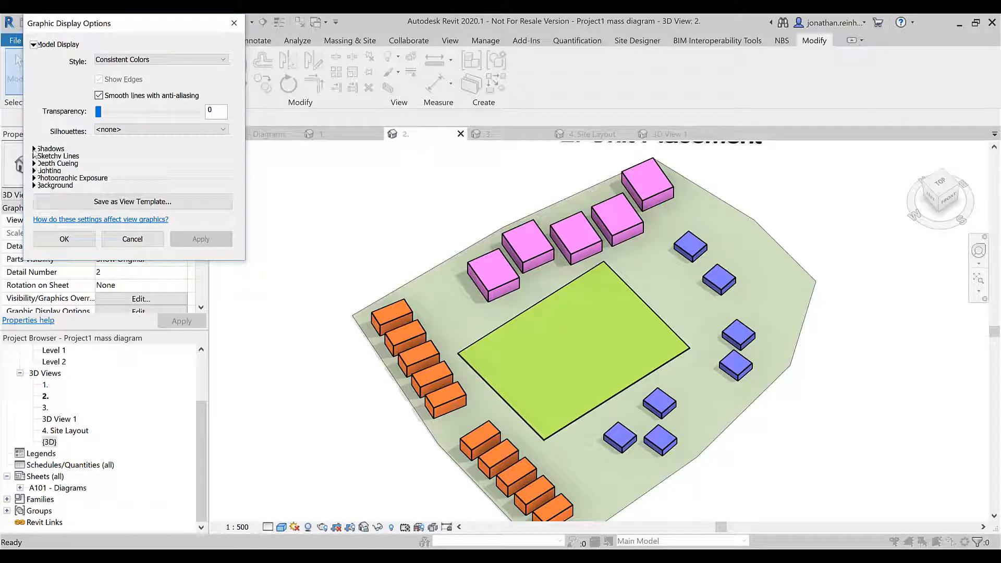
click(35, 149)
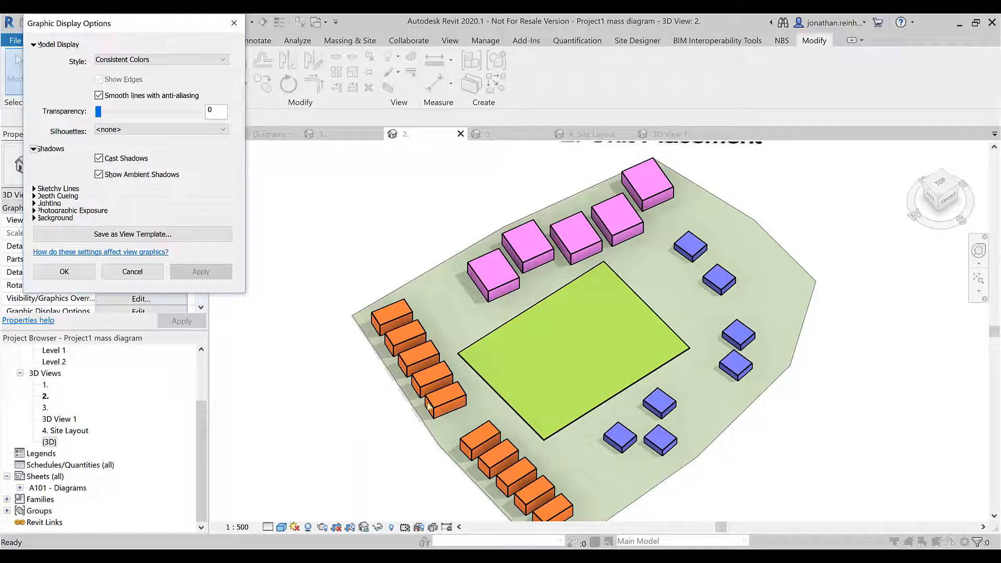
click(112, 178)
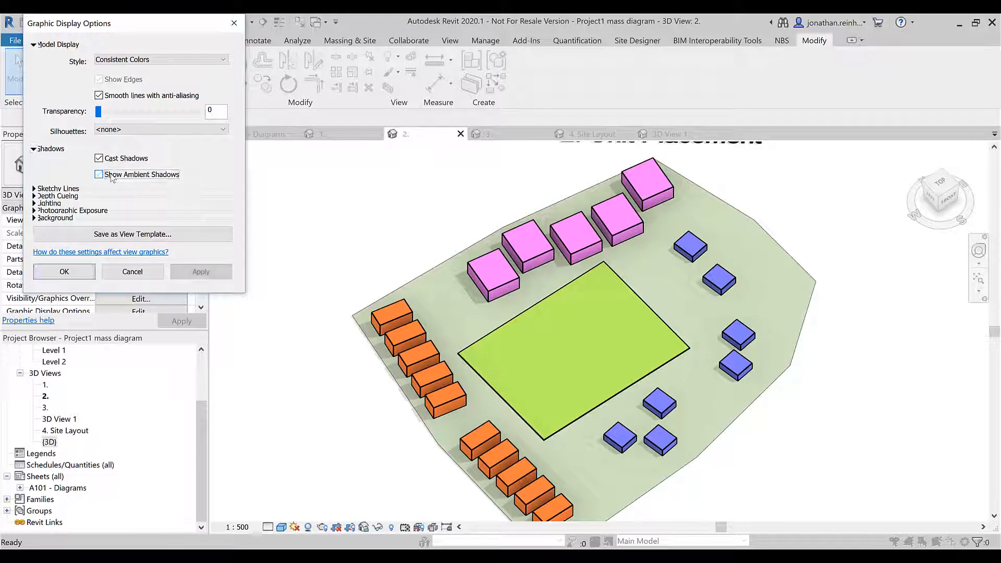
click(208, 276)
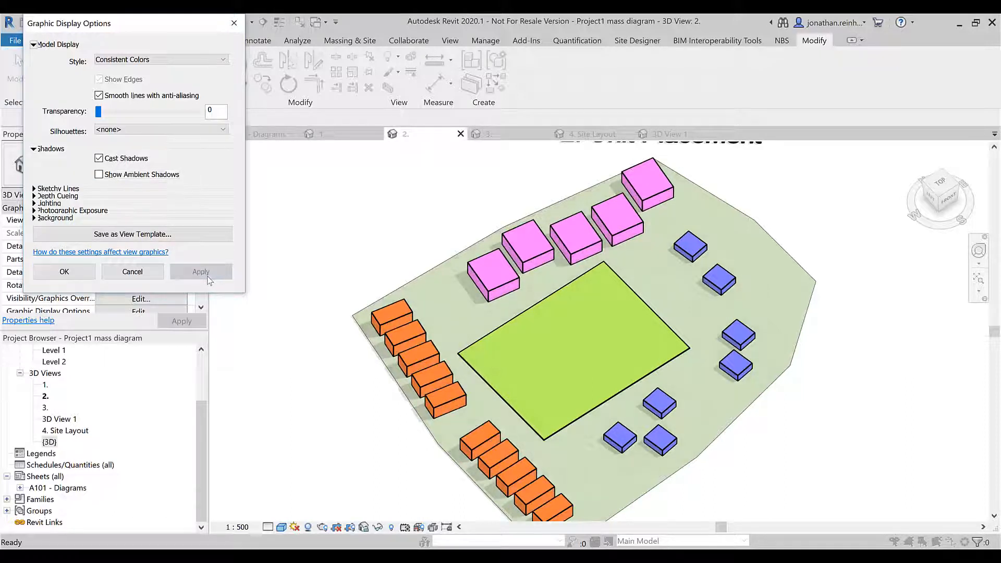
click(75, 279)
Examine the edges, faces and shadows of the pink blocks up close without ambient shadows
scroll(420, 223, up, 5)
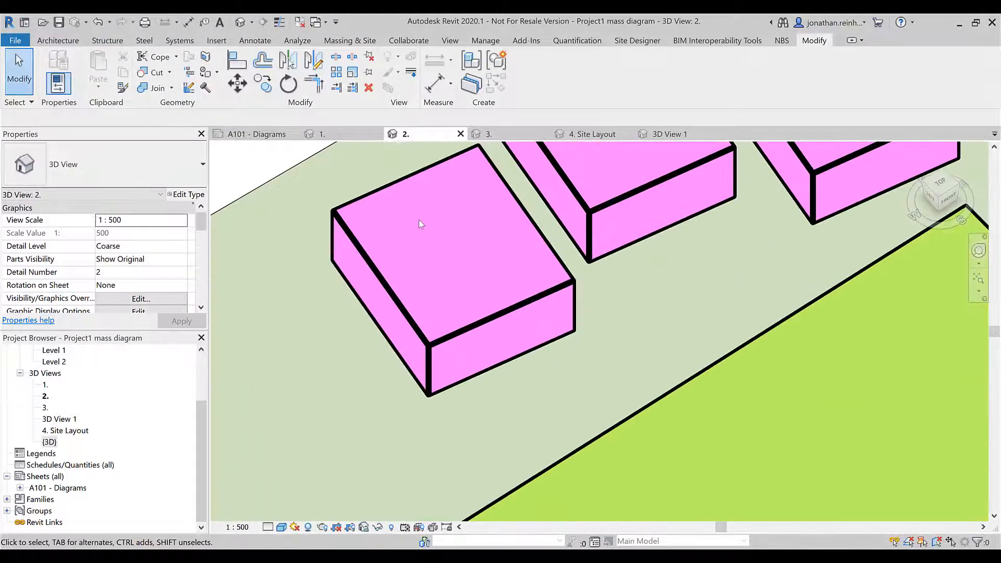
scroll(387, 301, up, 6)
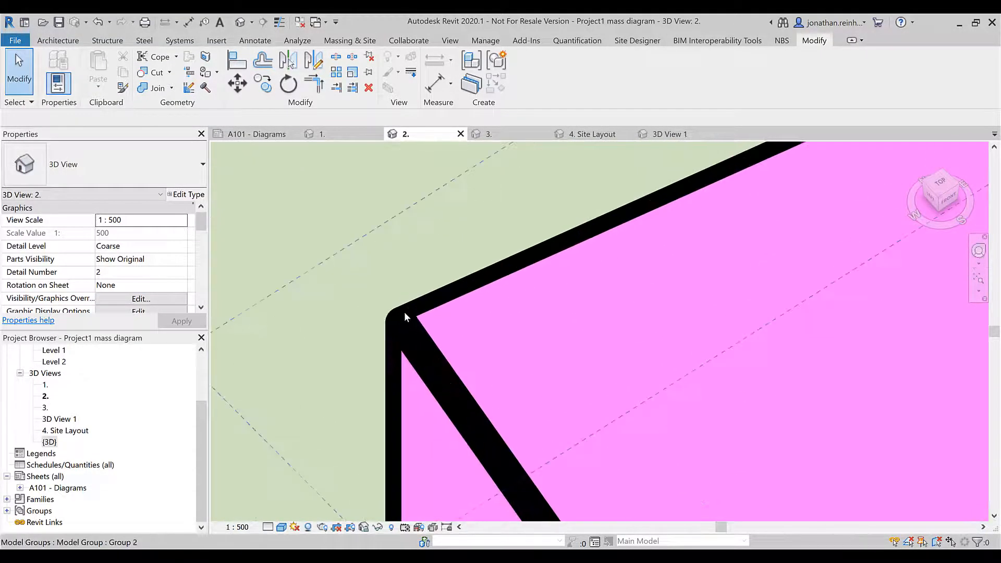
scroll(405, 313, down, 4)
scroll(404, 316, down, 2)
middle_drag(404, 316, 332, 146)
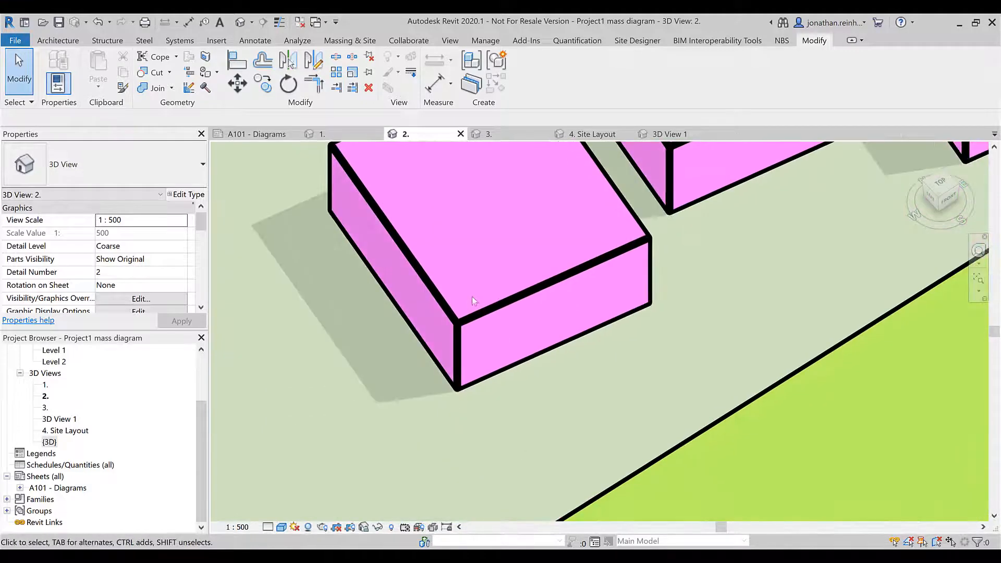
scroll(449, 345, up, 4)
scroll(458, 340, down, 3)
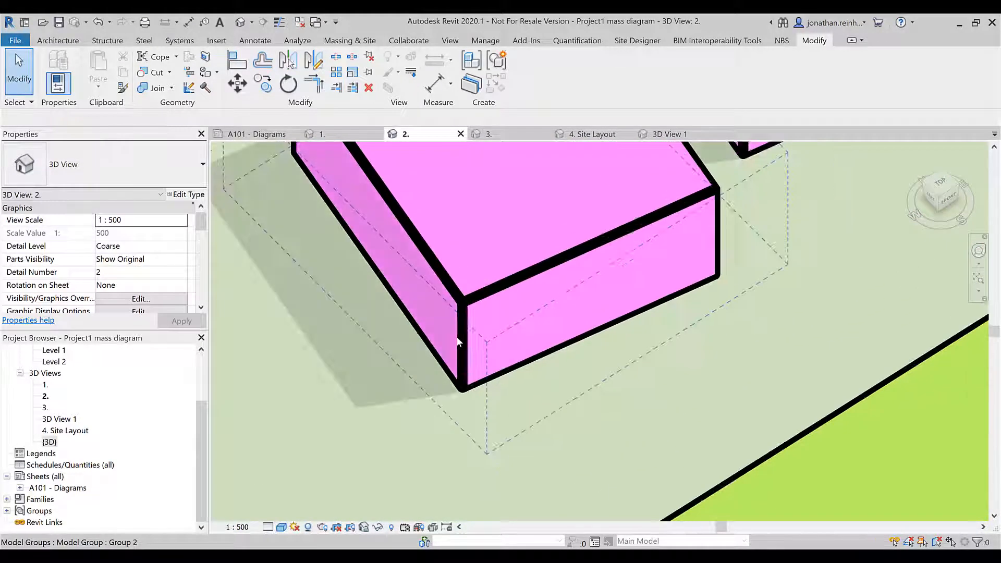
scroll(458, 342, down, 4)
scroll(469, 252, up, 2)
Check the graphic display options once more and bring the whole Unit Placement diagram into view
key(g)
key(d)
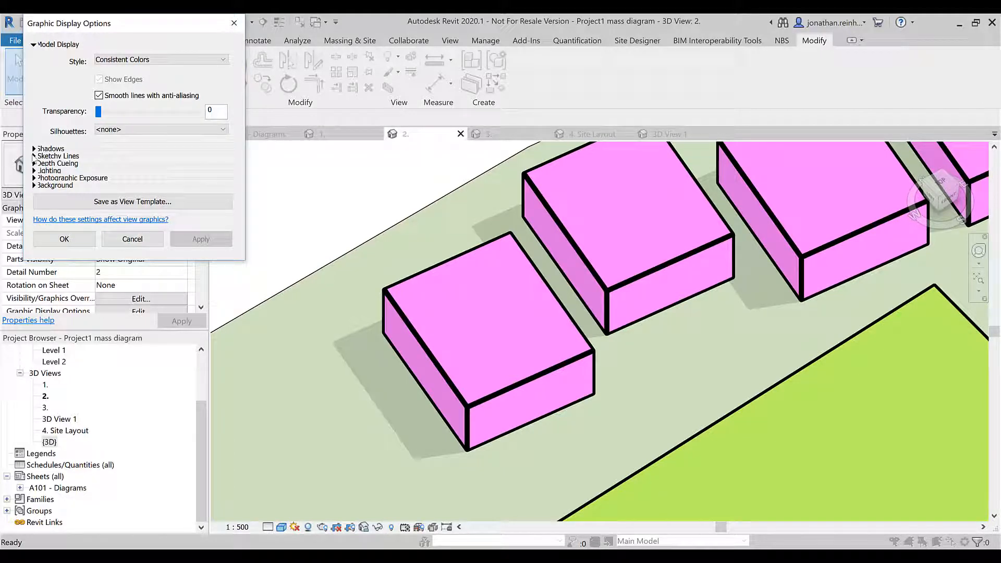
click(64, 239)
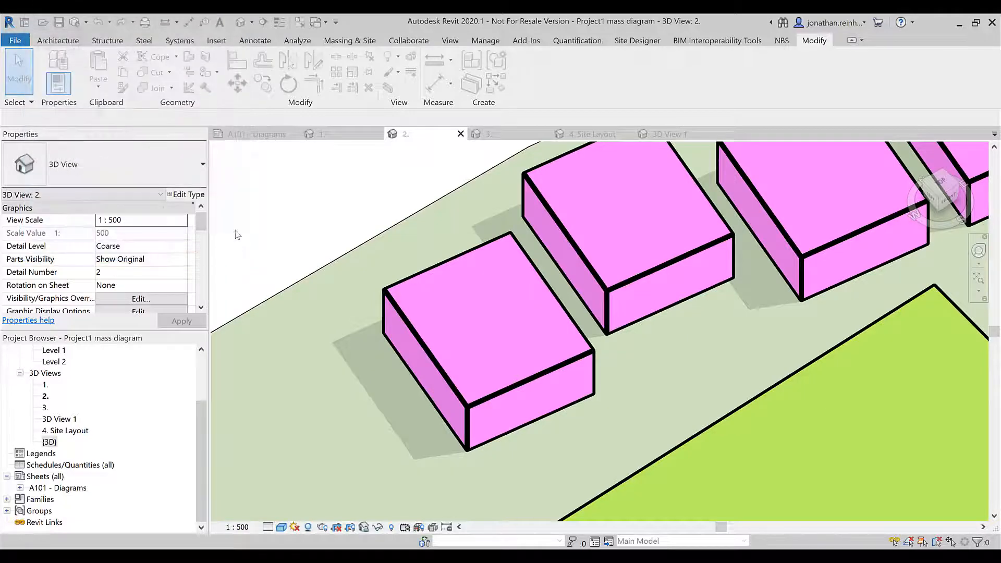
scroll(522, 273, down, 5)
middle_drag(641, 351, 577, 342)
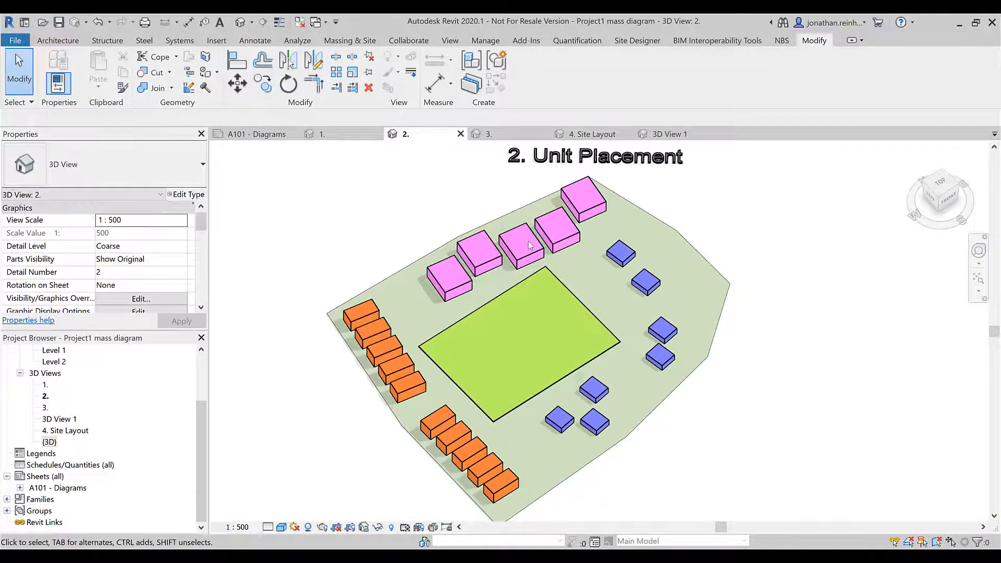
middle_drag(431, 155, 416, 170)
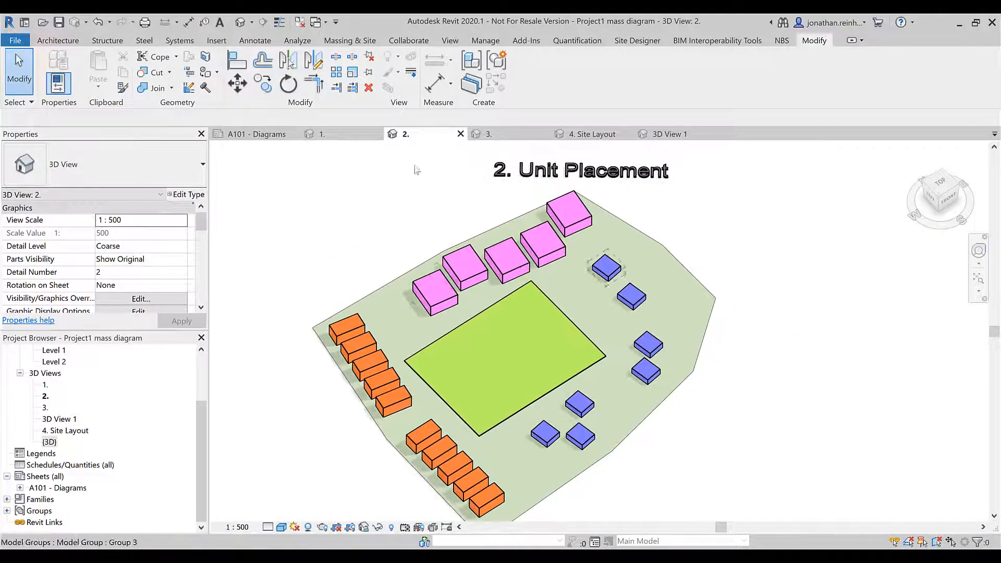
Select the bright green central rectangle to inspect it as an in-place model, and clear the selection
click(602, 338)
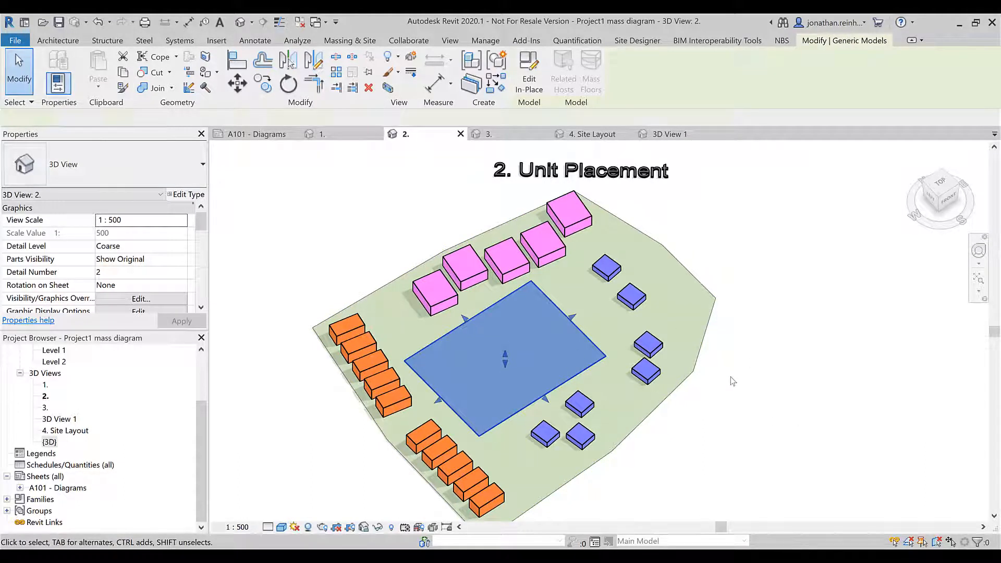
click(728, 420)
middle_drag(726, 422, 726, 407)
click(586, 326)
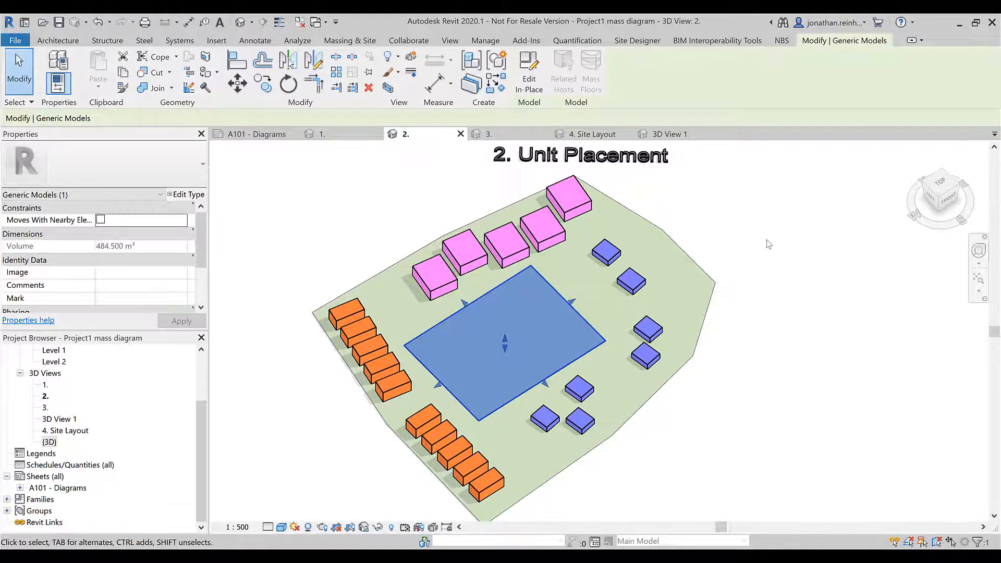
click(810, 219)
Open 3D view 3 (Site Layout) and select the middle pink block of the row behind the green rectangle
click(516, 136)
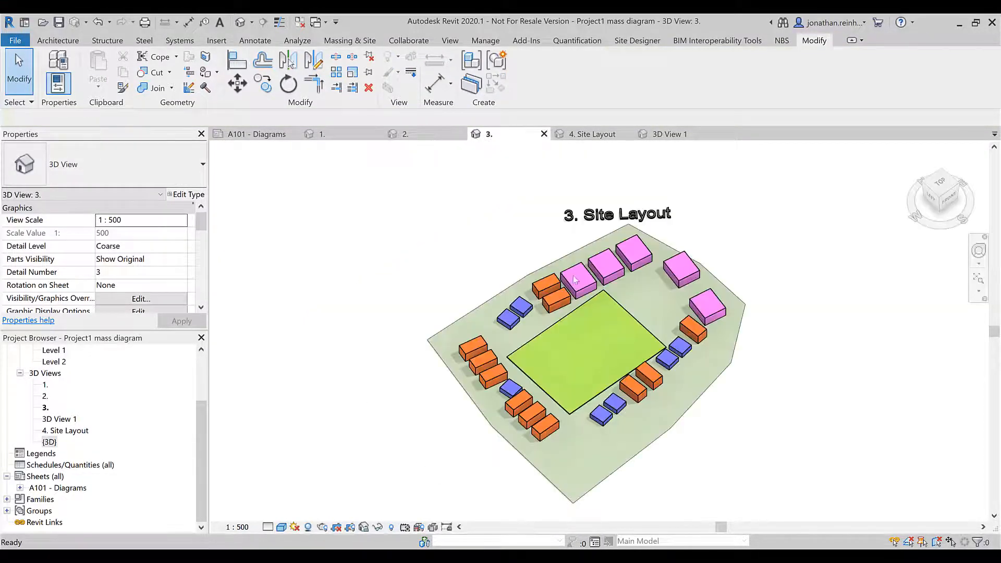
scroll(495, 211, up, 3)
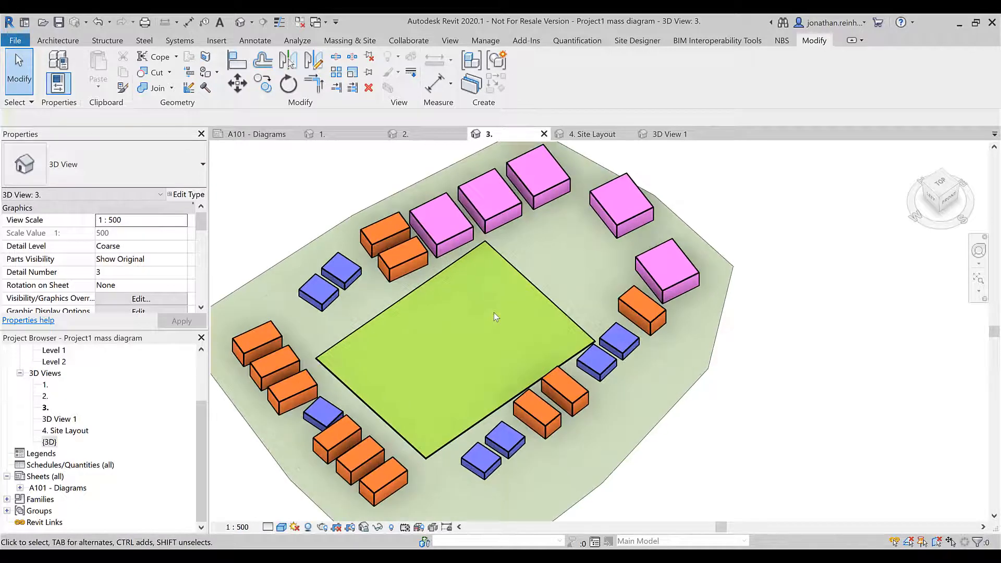
click(494, 211)
middle_drag(727, 414, 745, 399)
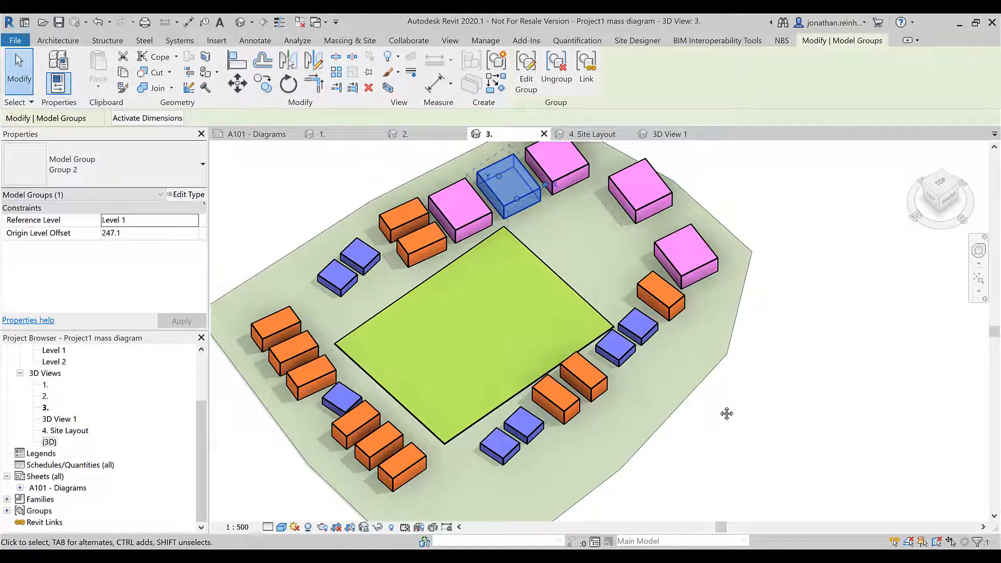
Clear the pink block's selection and open the 4. Site Layout view to examine its trees, cars and blocks
click(857, 377)
scroll(850, 365, down, 1)
middle_drag(849, 364, 819, 368)
click(586, 136)
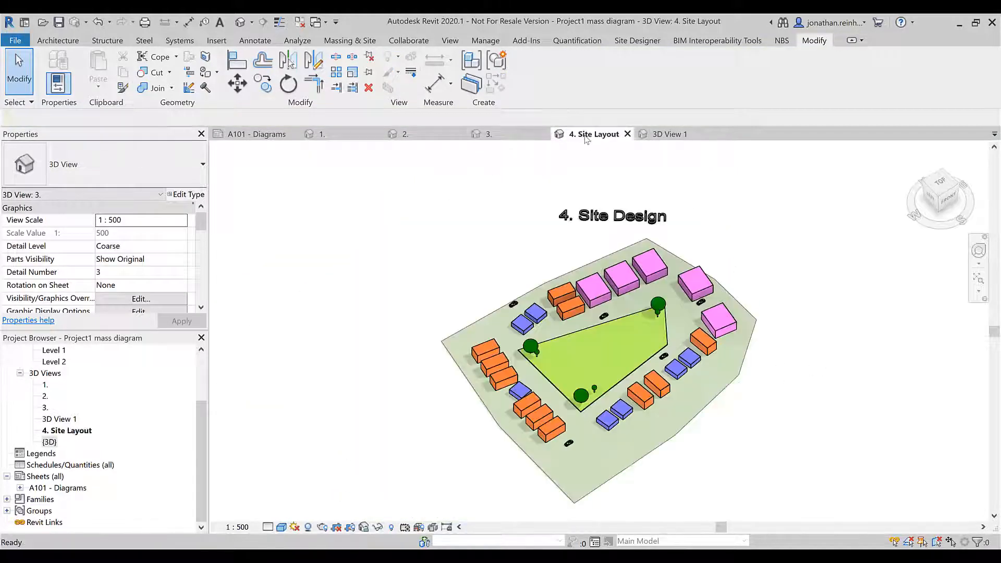
scroll(514, 318, up, 2)
scroll(514, 318, up, 5)
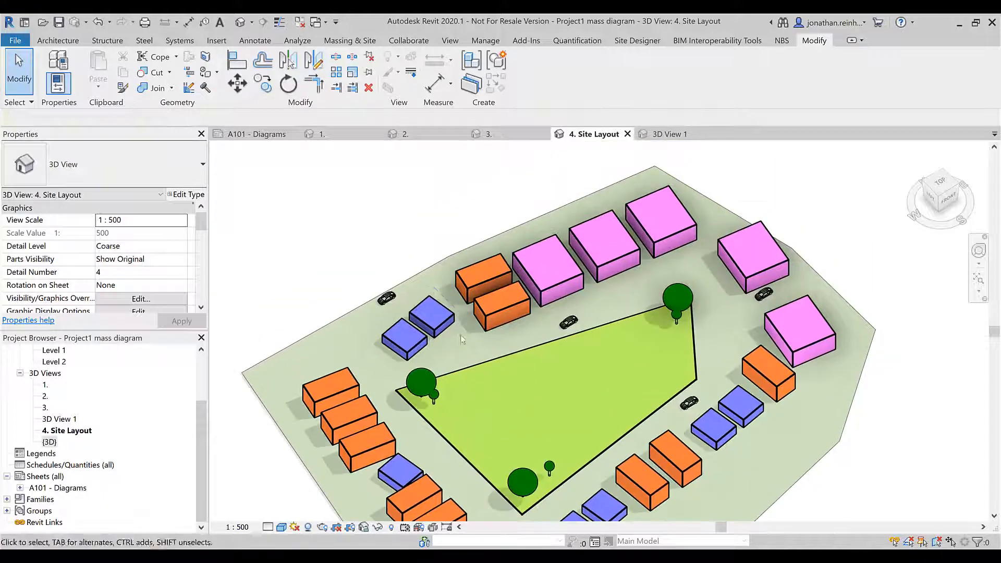
scroll(579, 243, down, 4)
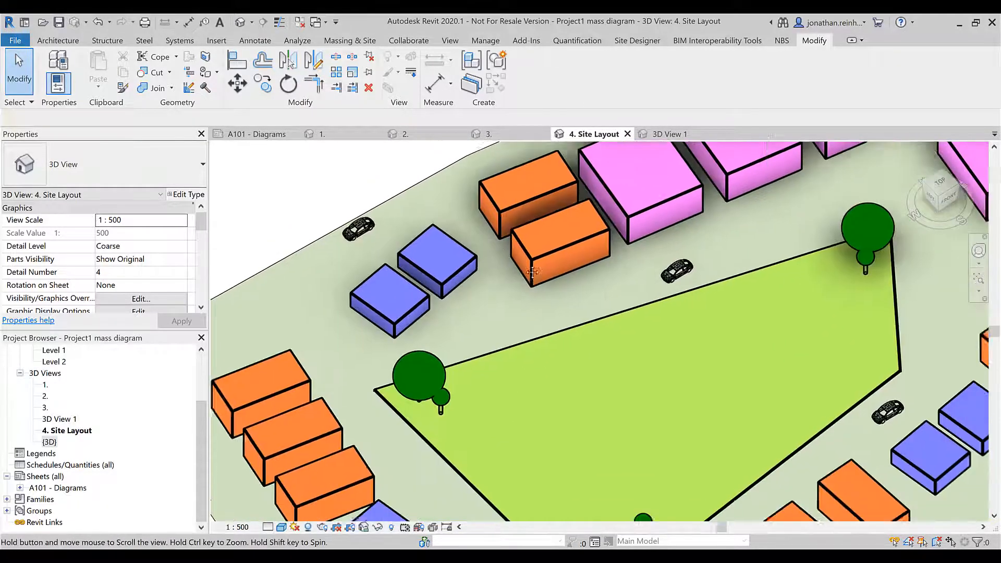
Select the car beside the green area, and the large tree at the green area's corner, to inspect their families
click(625, 257)
scroll(352, 382, up, 3)
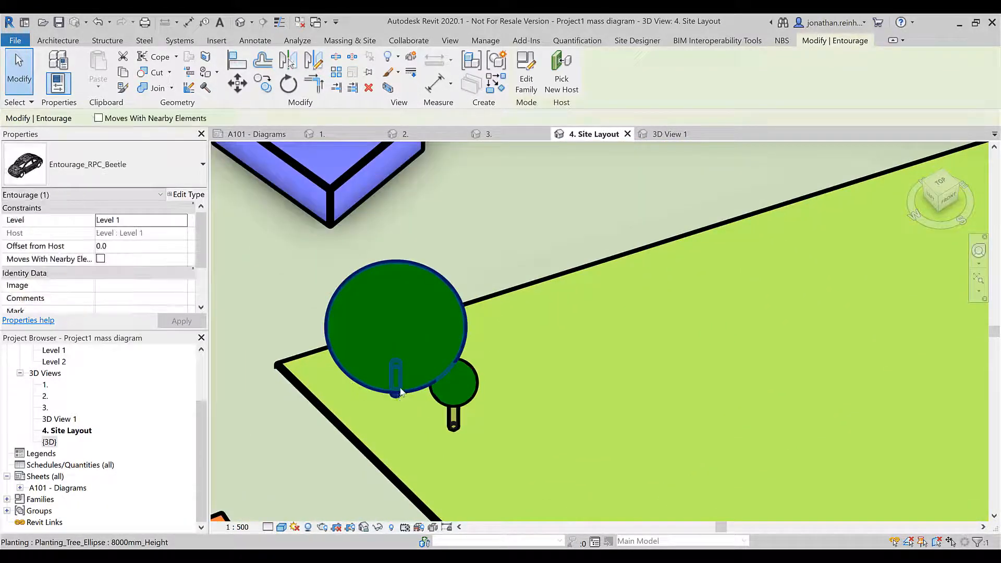
click(418, 322)
scroll(418, 323, down, 3)
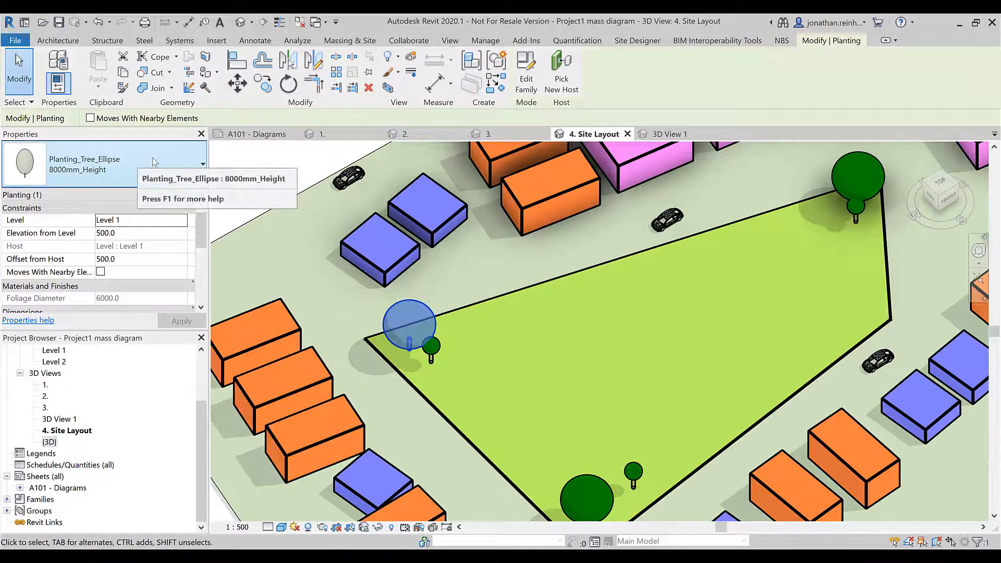
scroll(443, 353, down, 5)
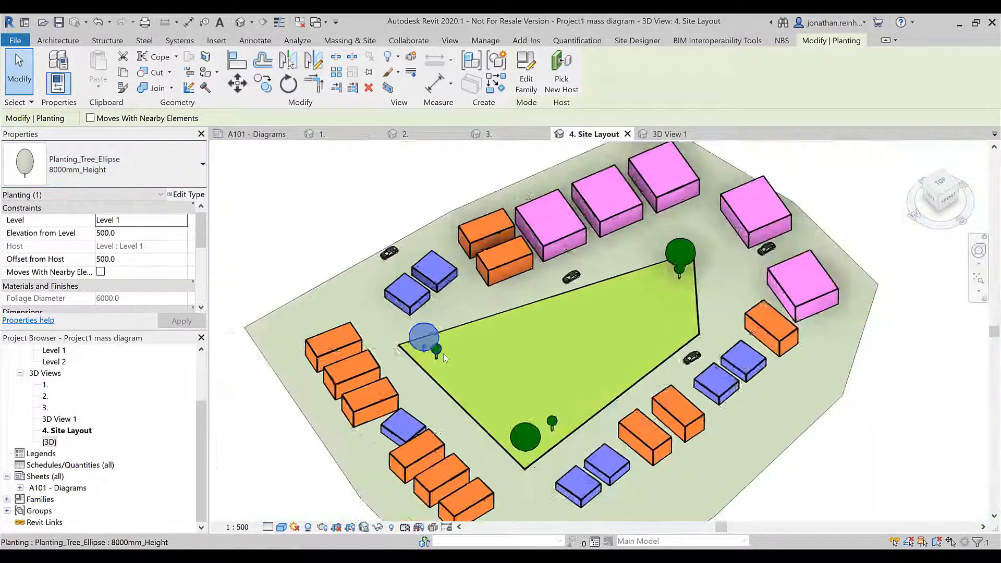
Open the perspective 3D View 1 and bring up the background settings in its graphic display options
click(50, 442)
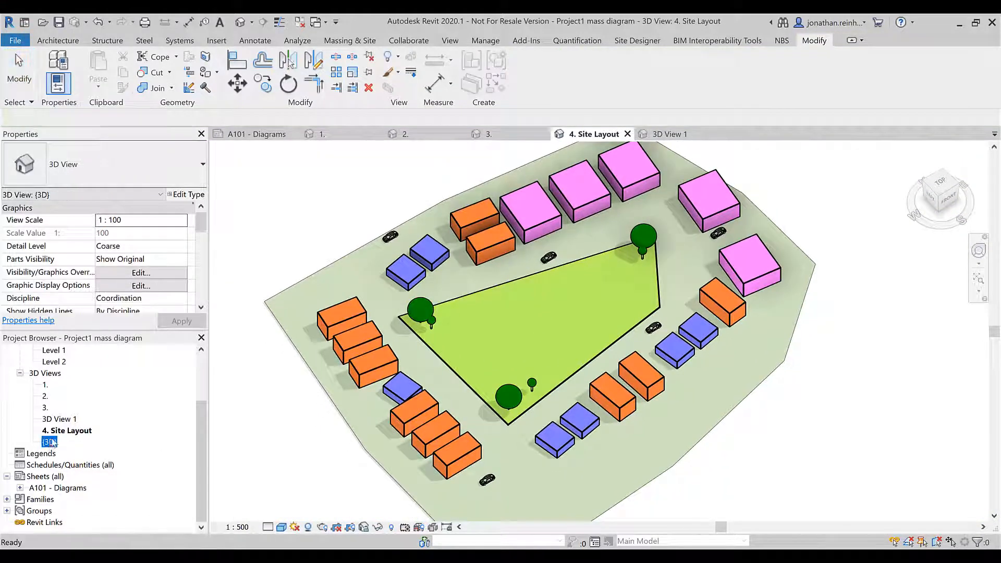
double_click(60, 420)
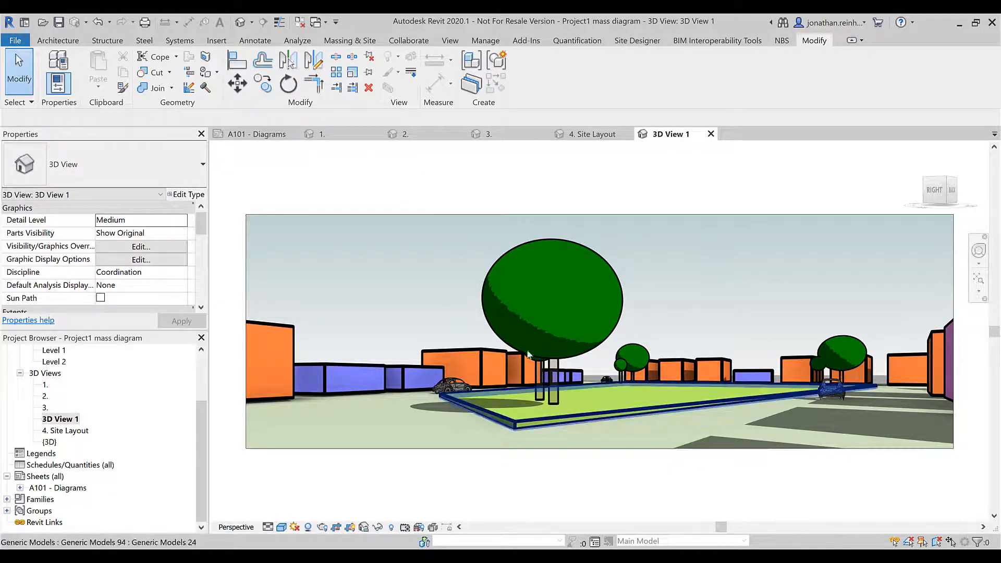
scroll(312, 343, up, 1)
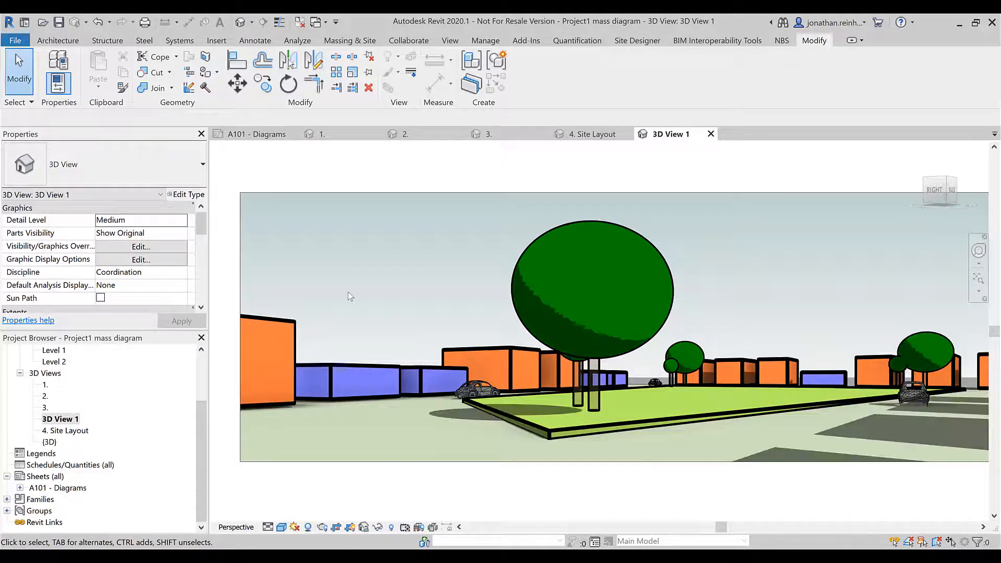
click(172, 260)
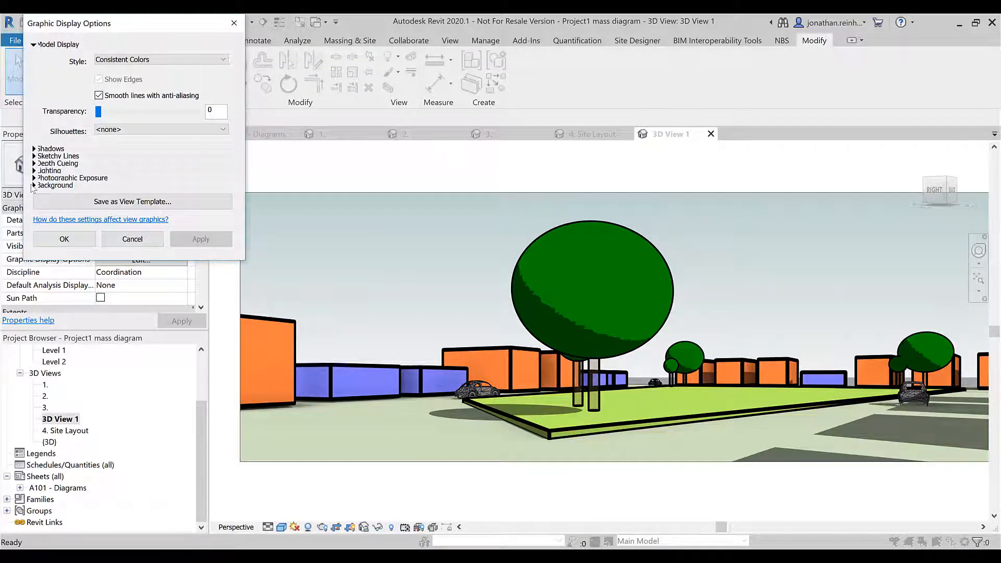
click(34, 186)
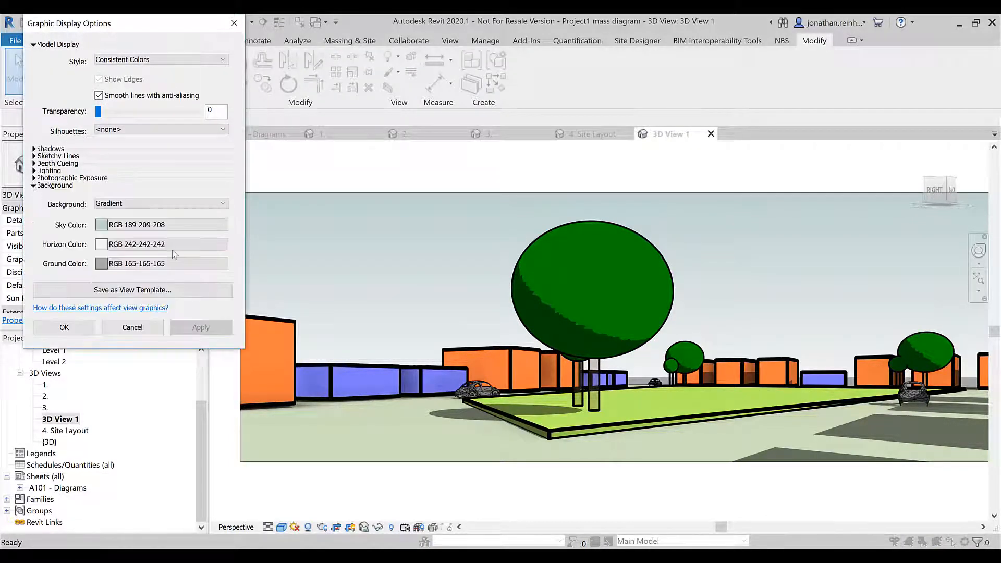
Try Sky and None as the perspective's background, and return it to Gradient
click(167, 205)
click(157, 220)
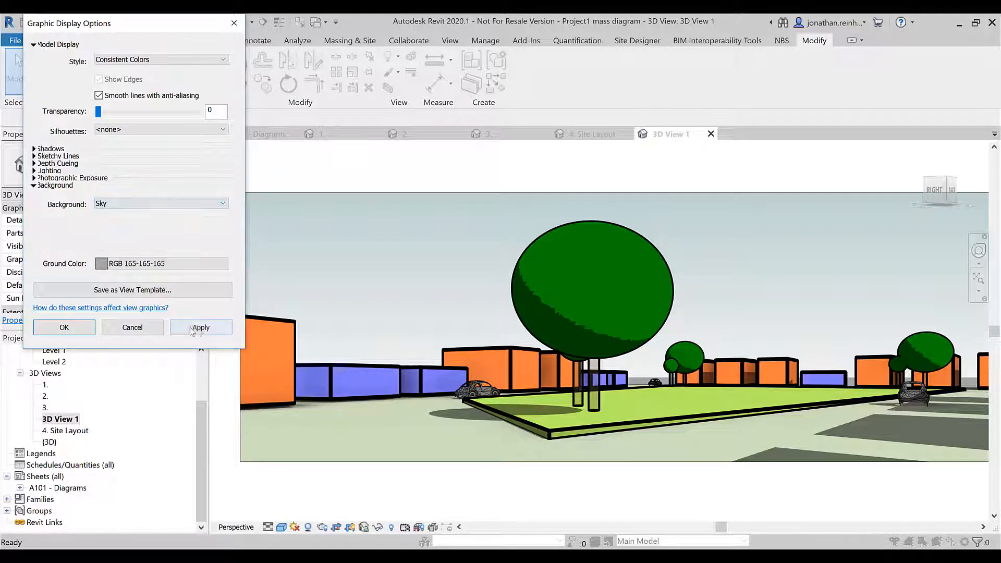
click(198, 330)
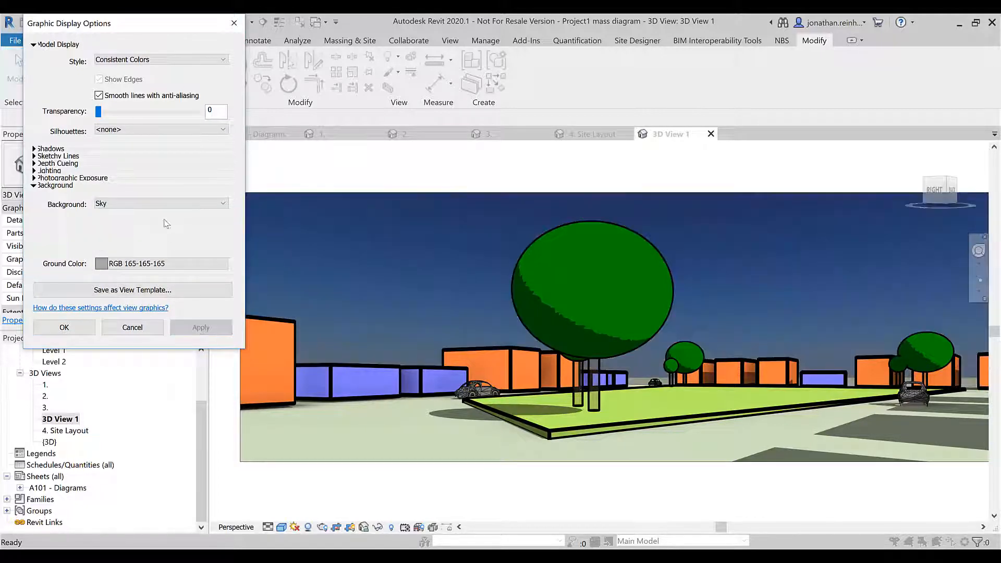
click(166, 204)
click(156, 213)
click(201, 328)
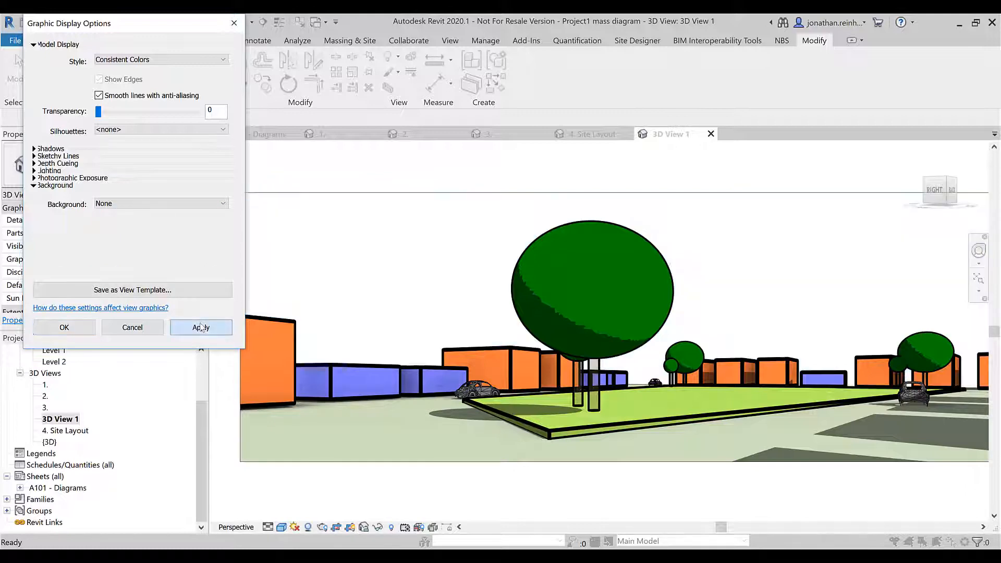
click(189, 203)
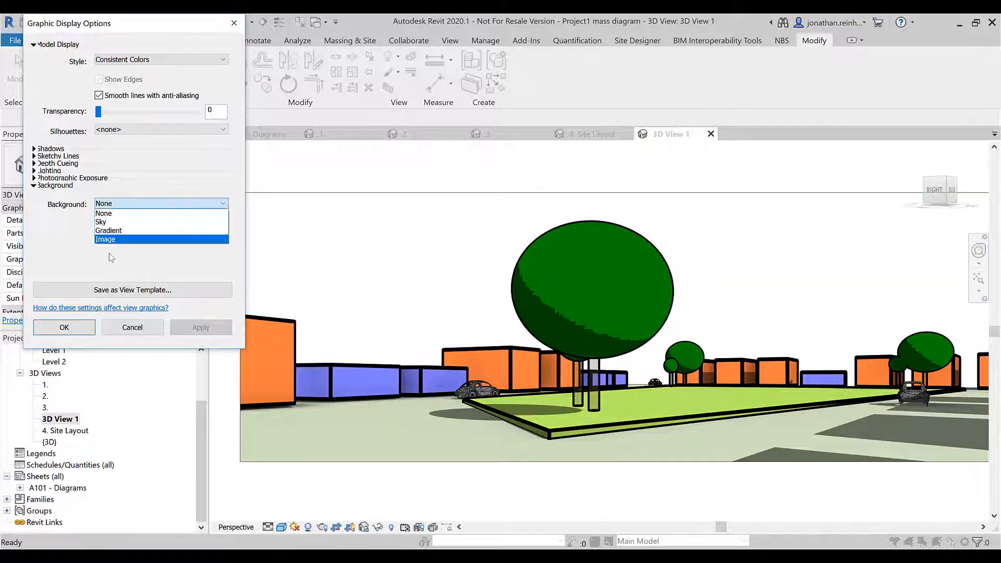
click(118, 232)
click(188, 326)
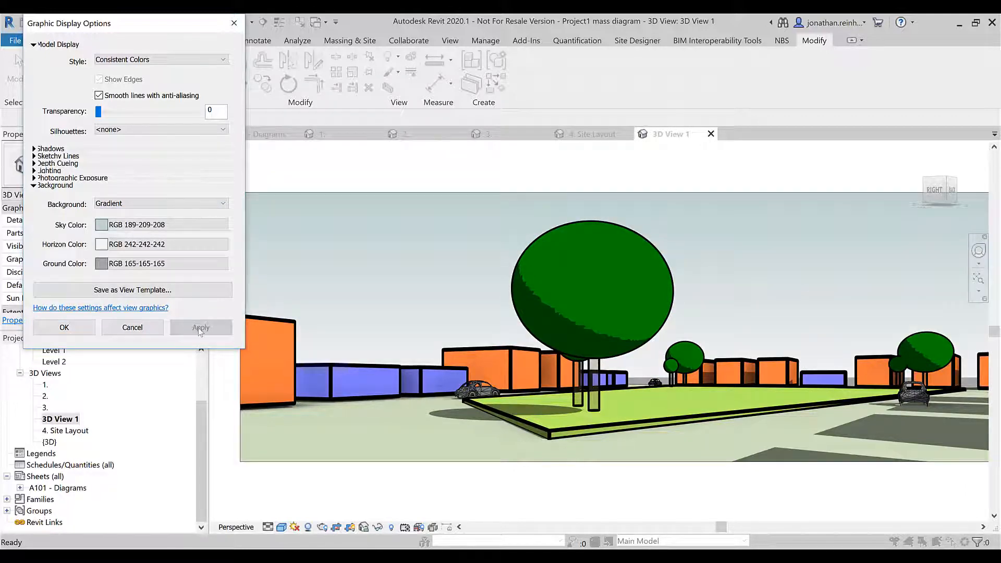
Set the gradient background's ground color to RGB 239-239-239 and accept the graphic display options
click(184, 263)
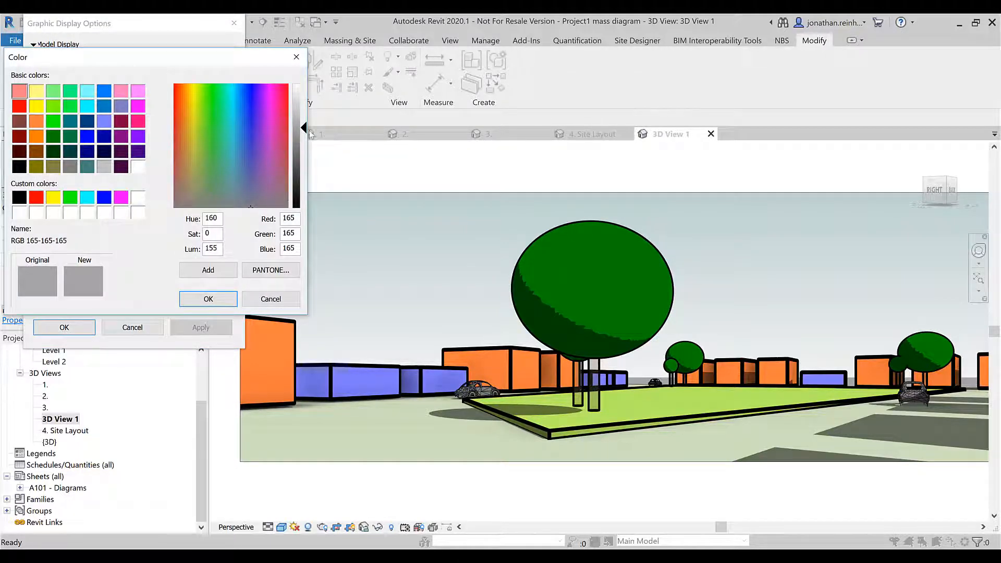
drag(306, 127, 304, 92)
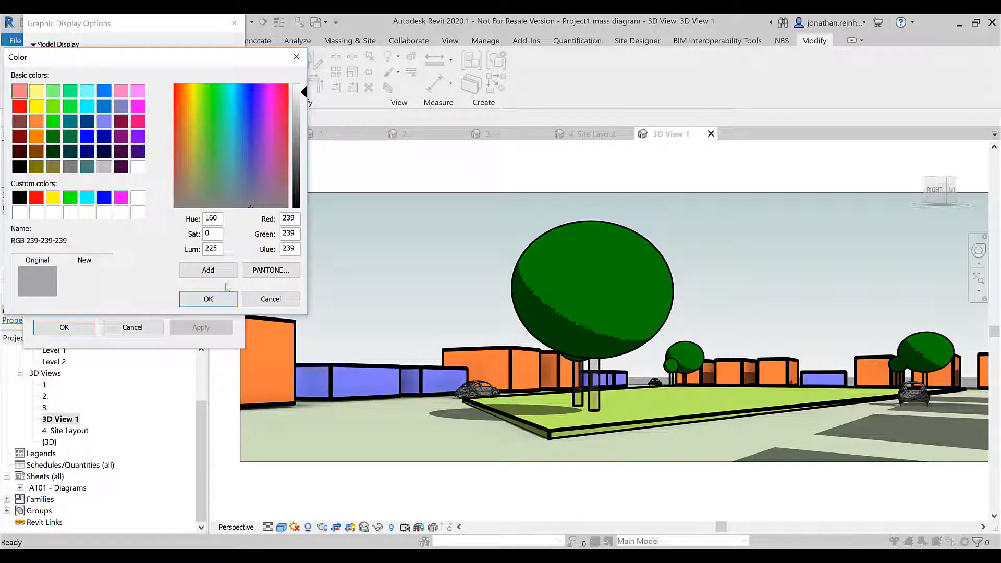
click(209, 299)
click(217, 332)
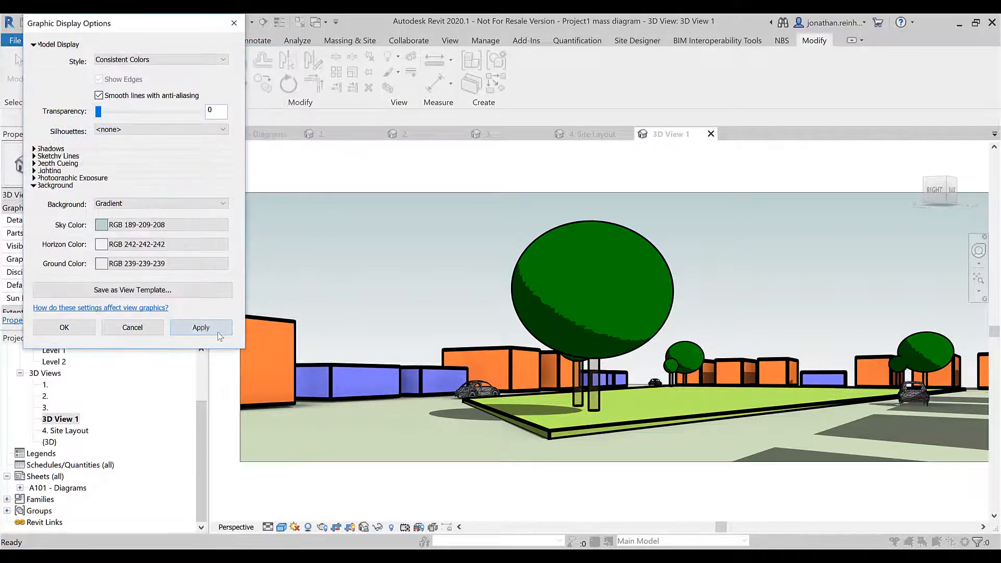
click(63, 329)
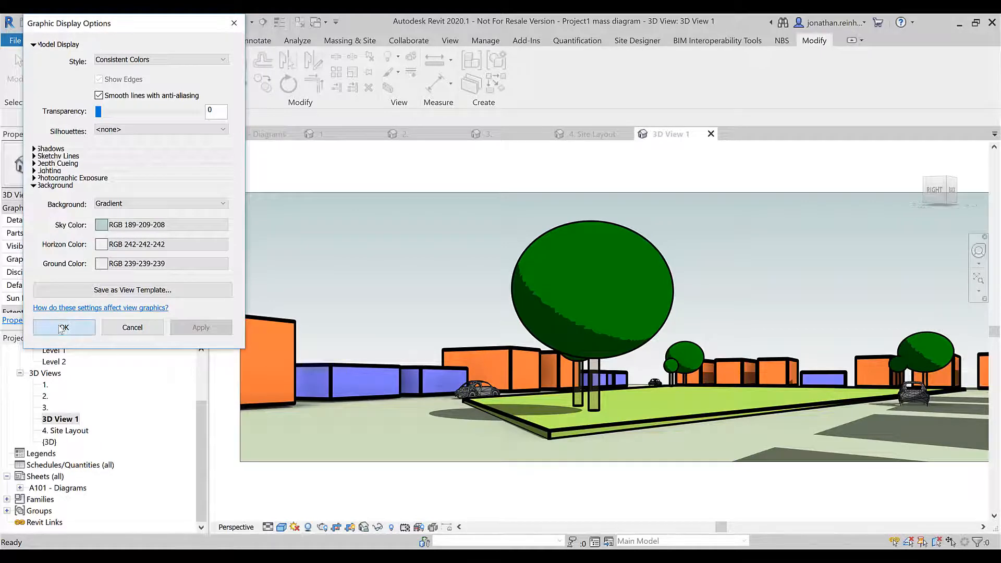
Examine the perspective view up close, especially the thick edge lines of the orange and blue blocks
scroll(393, 304, down, 2)
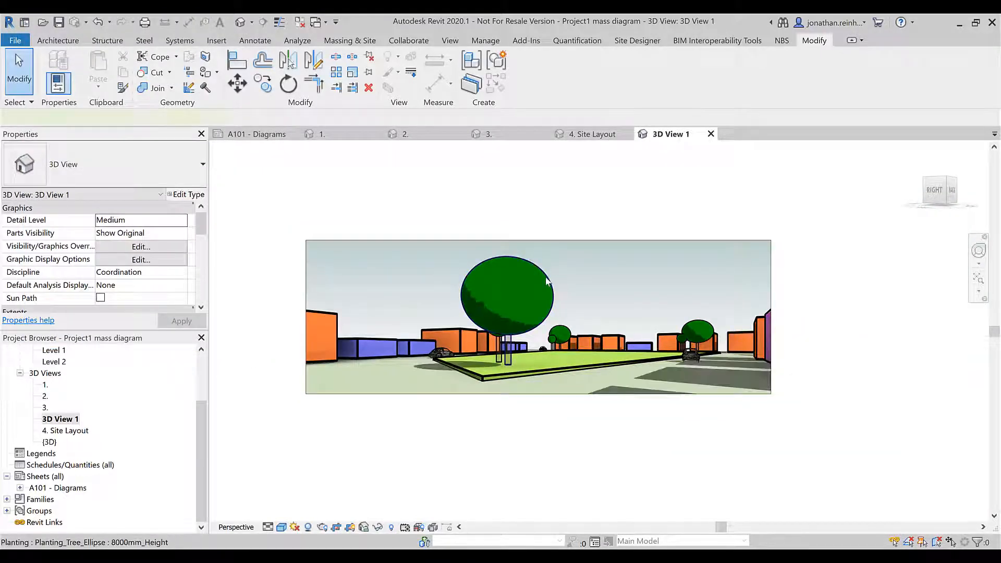
click(547, 281)
scroll(430, 281, up, 3)
click(430, 281)
scroll(339, 294, up, 1)
middle_drag(318, 296, 418, 277)
scroll(365, 311, up, 6)
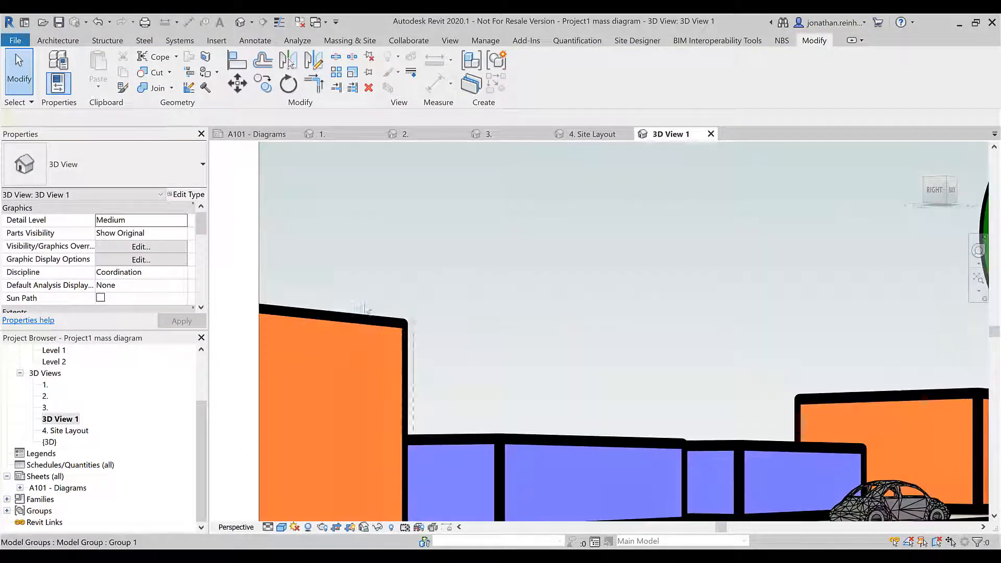
middle_drag(367, 311, 470, 295)
scroll(457, 289, up, 3)
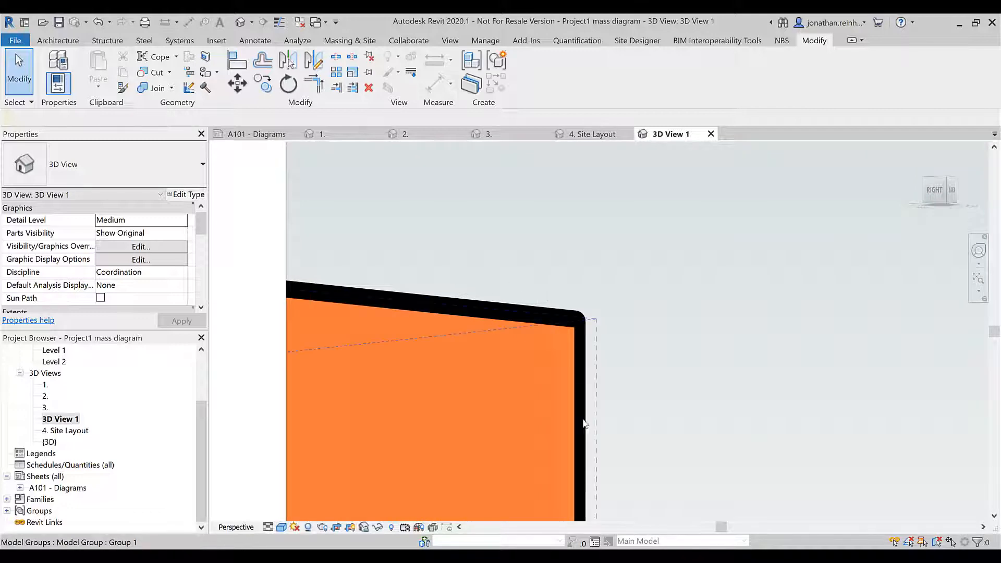
scroll(590, 448, down, 3)
middle_drag(590, 450, 476, 232)
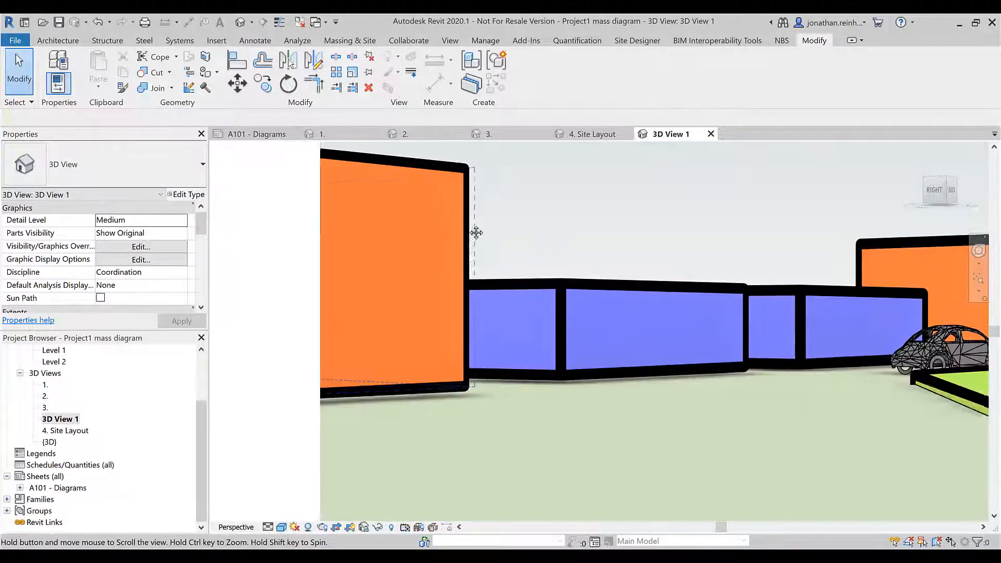
scroll(530, 223, down, 1)
middle_drag(587, 224, 536, 340)
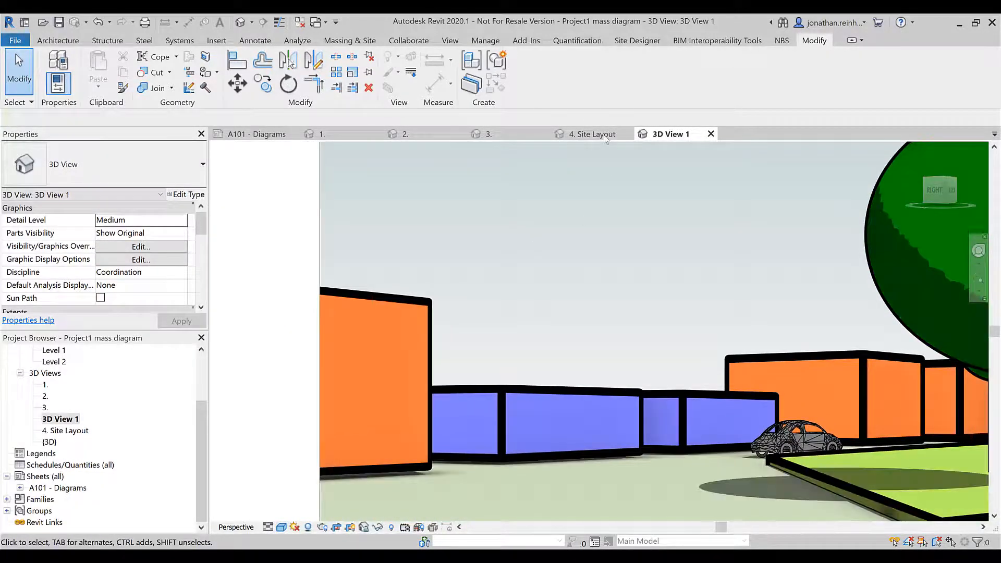
Return to the 4. Site Layout view and ungroup the blue block nearest the large tree at the green area's corner
click(604, 136)
scroll(429, 245, up, 3)
scroll(386, 284, up, 2)
middle_drag(381, 276, 389, 287)
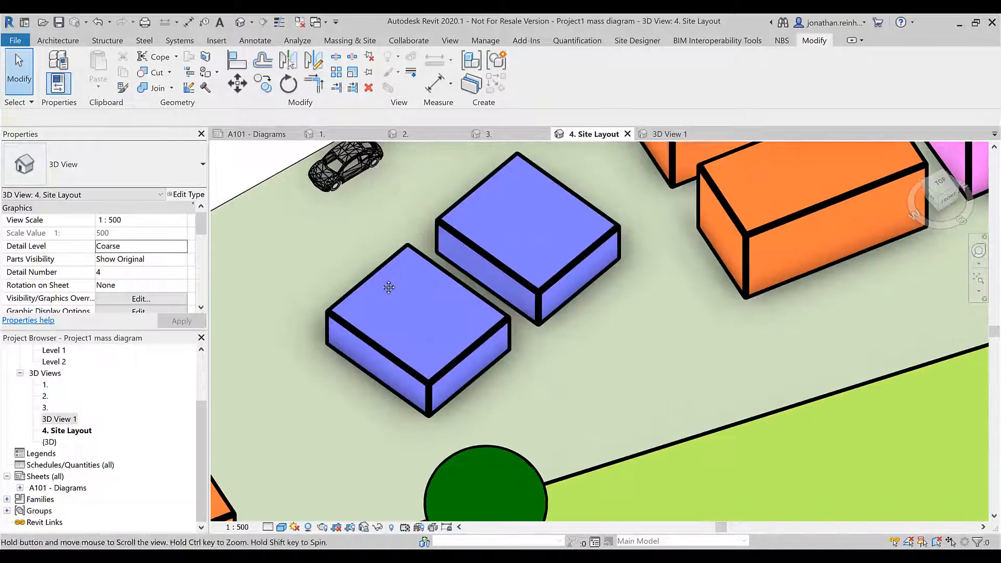
scroll(389, 287, up, 2)
click(415, 321)
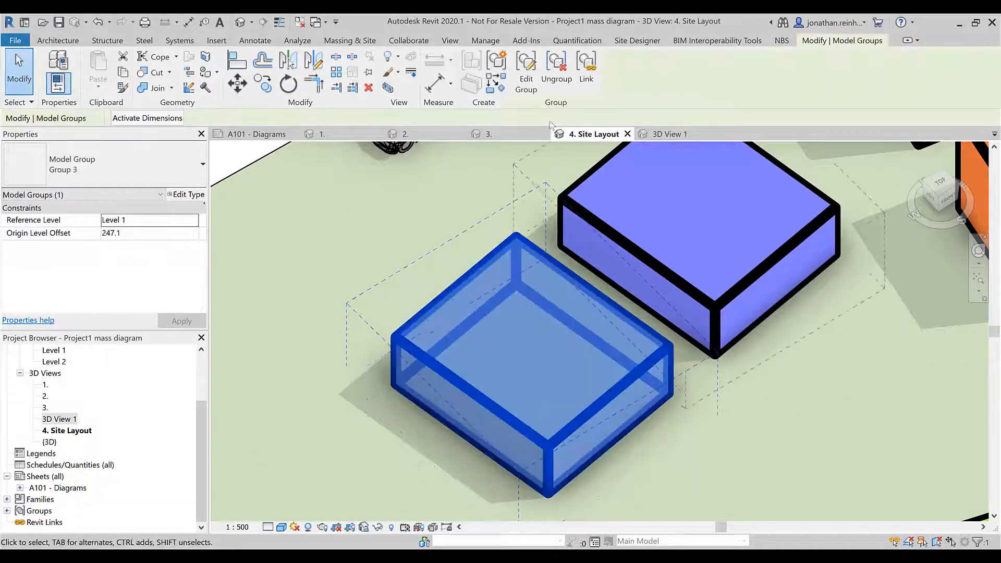
click(556, 67)
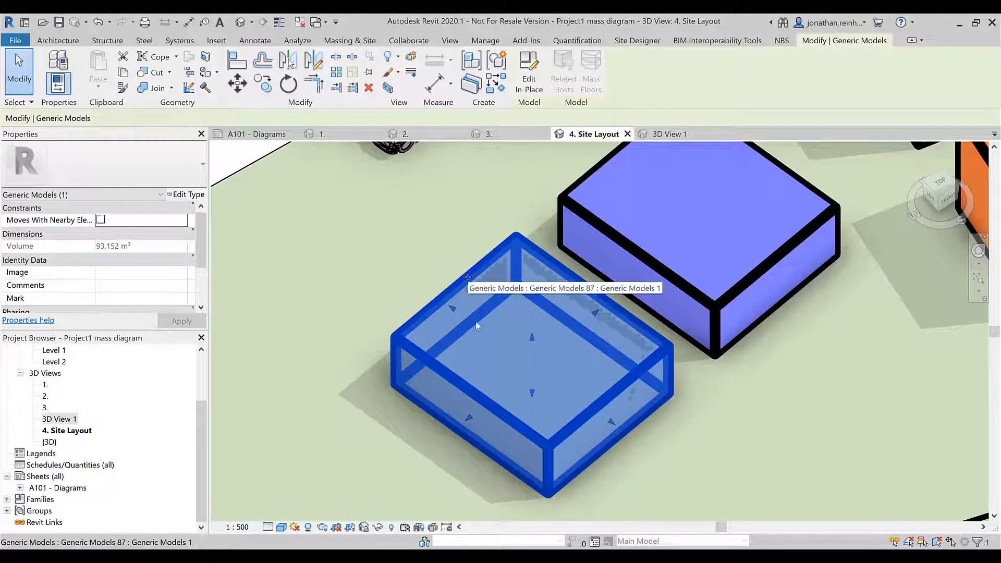
Select the ungrouped blue block to check its element category, and clear the selection
key(Escape)
click(484, 264)
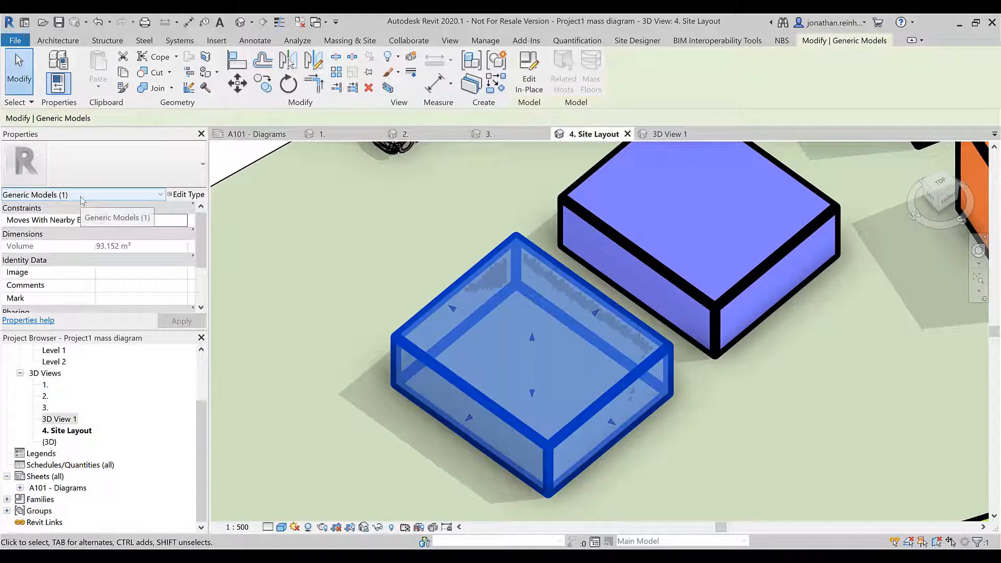
middle_drag(454, 219, 494, 286)
key(Escape)
scroll(532, 334, down, 2)
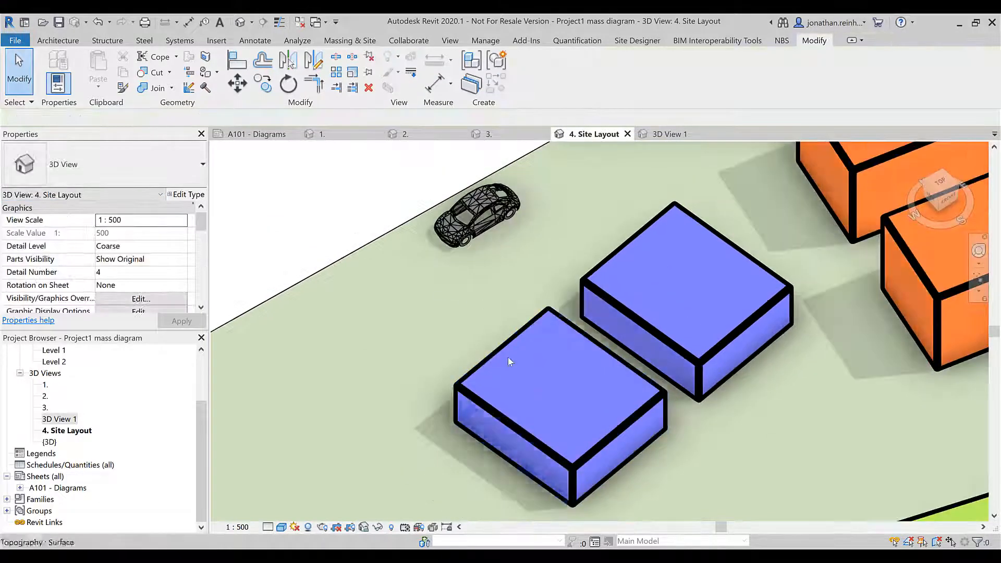
scroll(504, 355, up, 1)
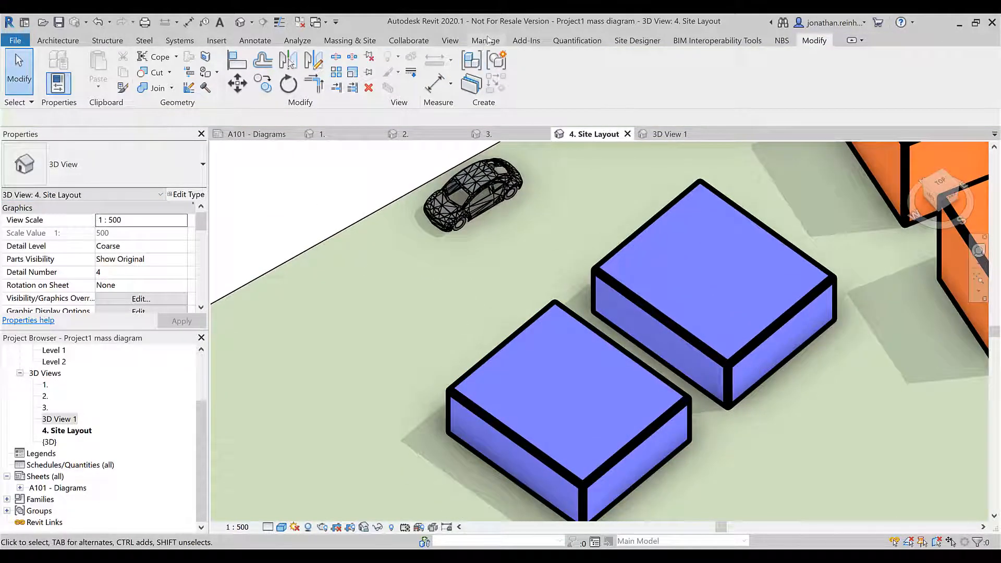
Open the project's Object Styles and widen the category and projection line weight columns so the Generic Models row is readable
click(485, 40)
click(116, 57)
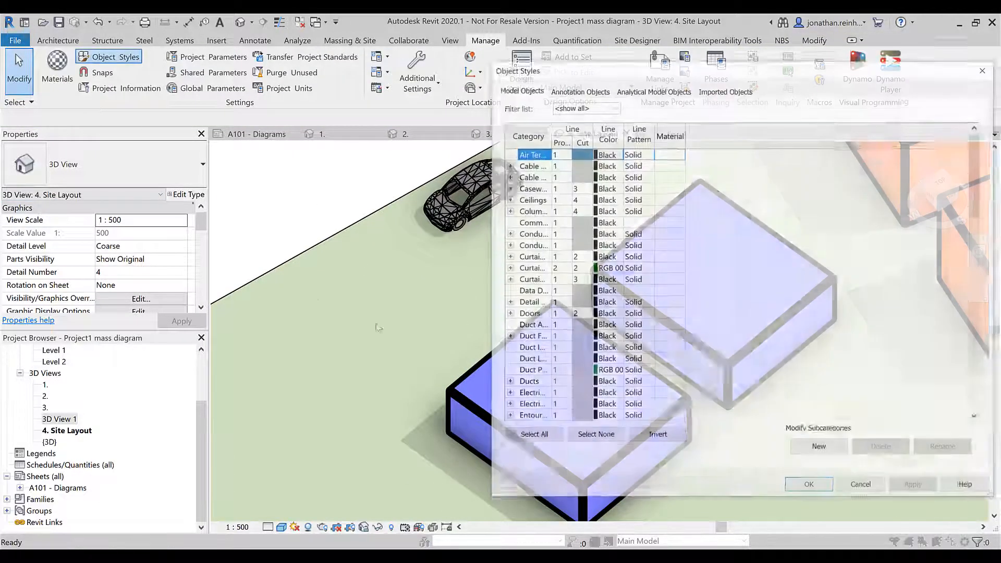
drag(588, 71, 166, 52)
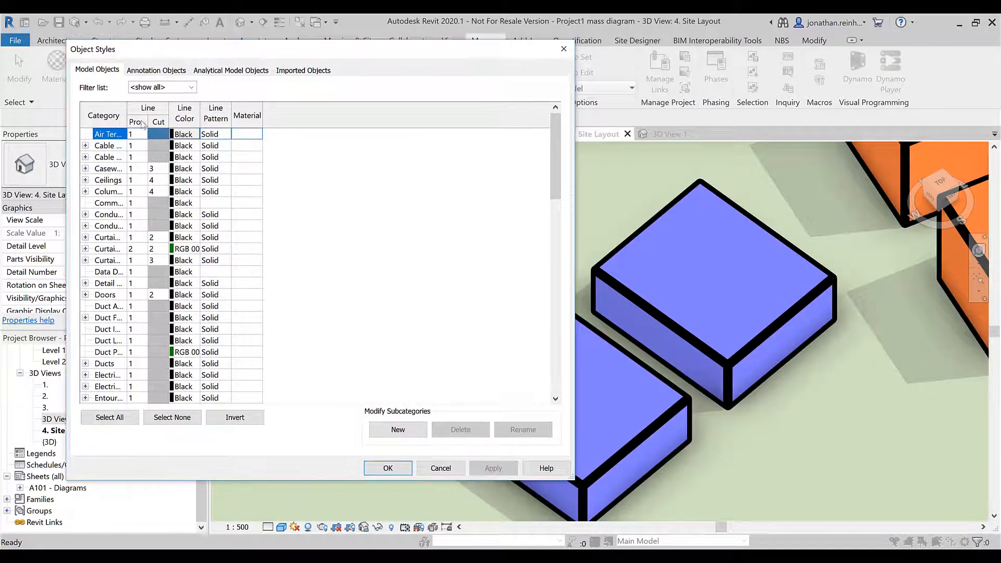
double_click(128, 122)
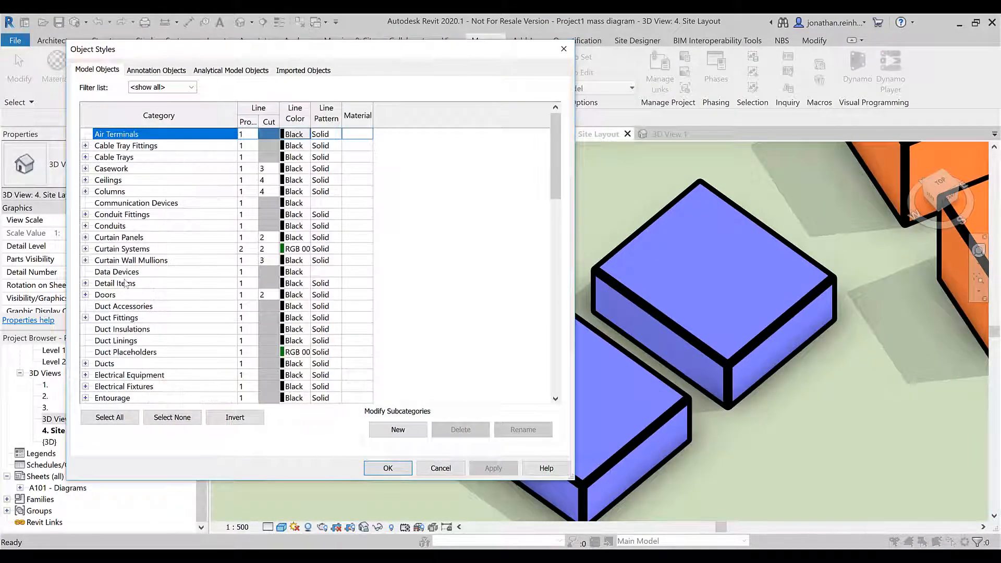
scroll(128, 266, down, 3)
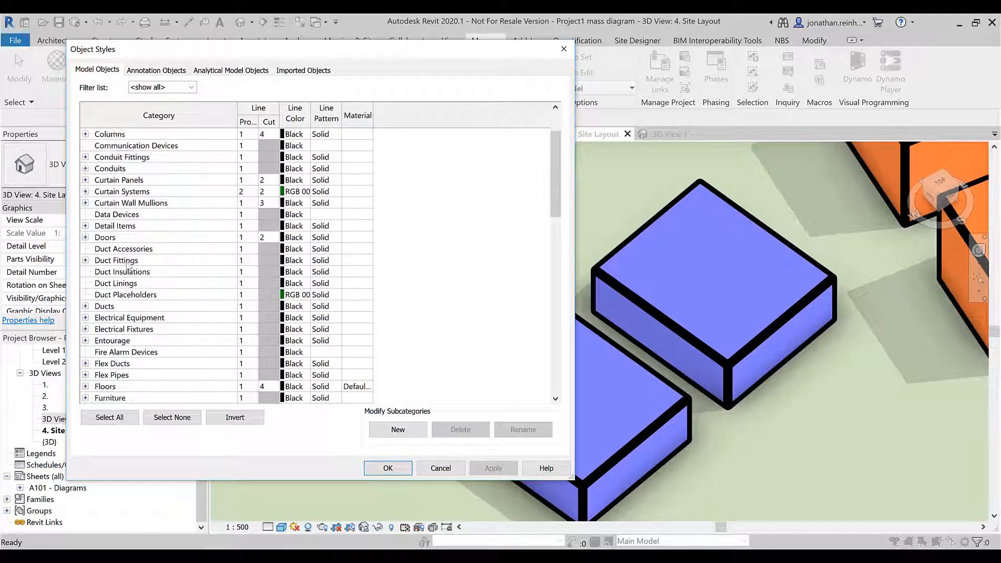
scroll(135, 298, down, 2)
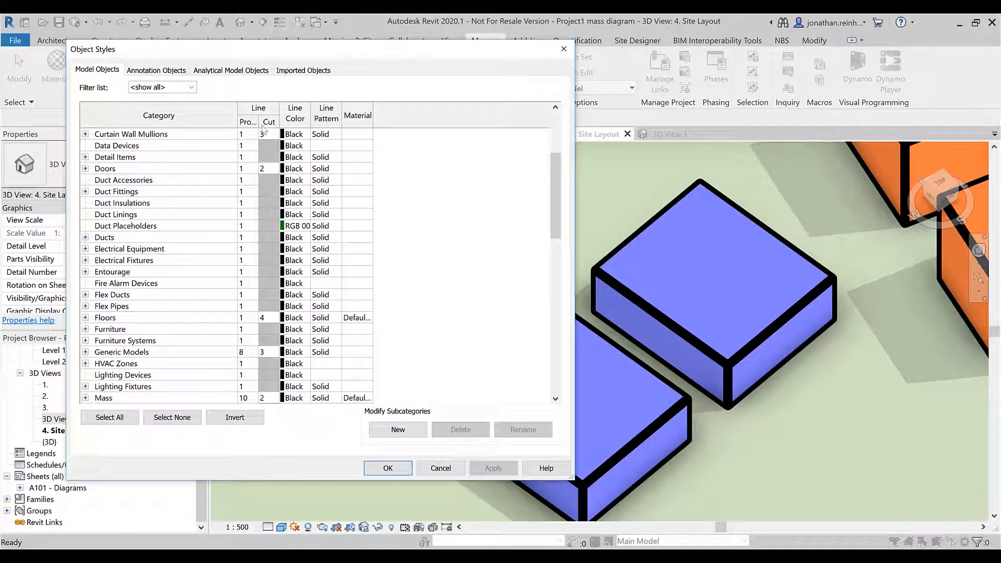
drag(259, 123, 307, 123)
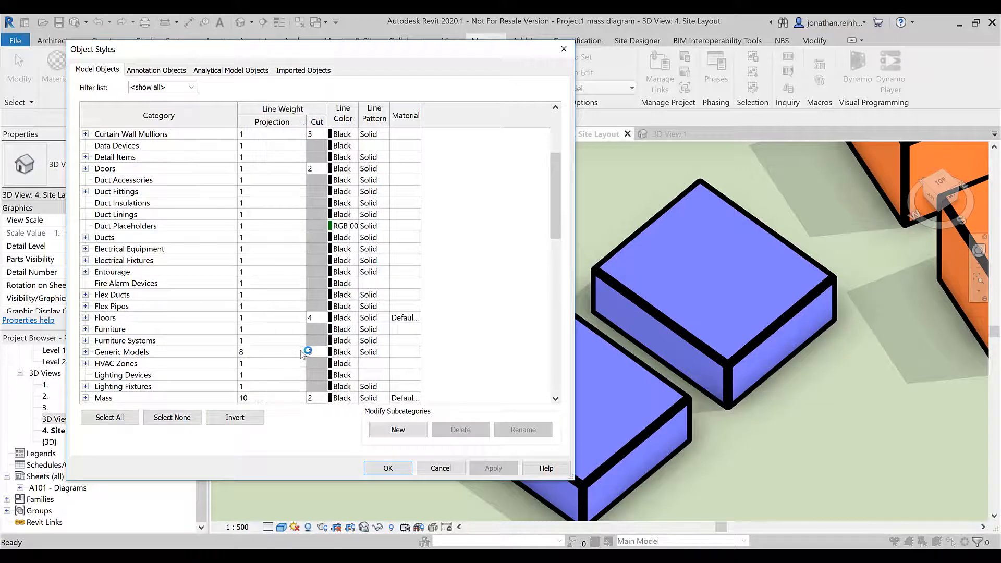
Set the projection line weight of Generic Models to 5, then apply and accept the object styles
click(303, 353)
click(301, 352)
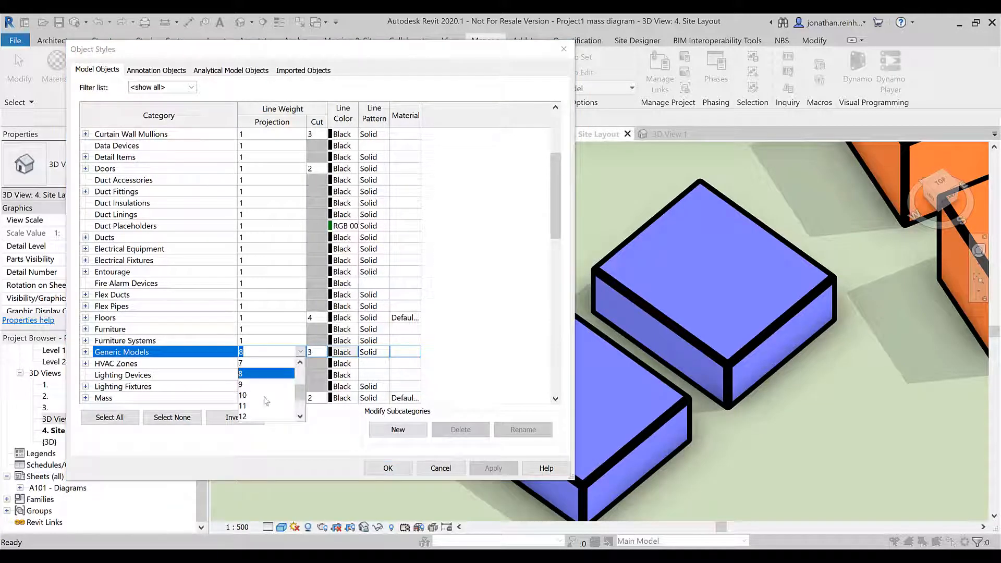
click(243, 401)
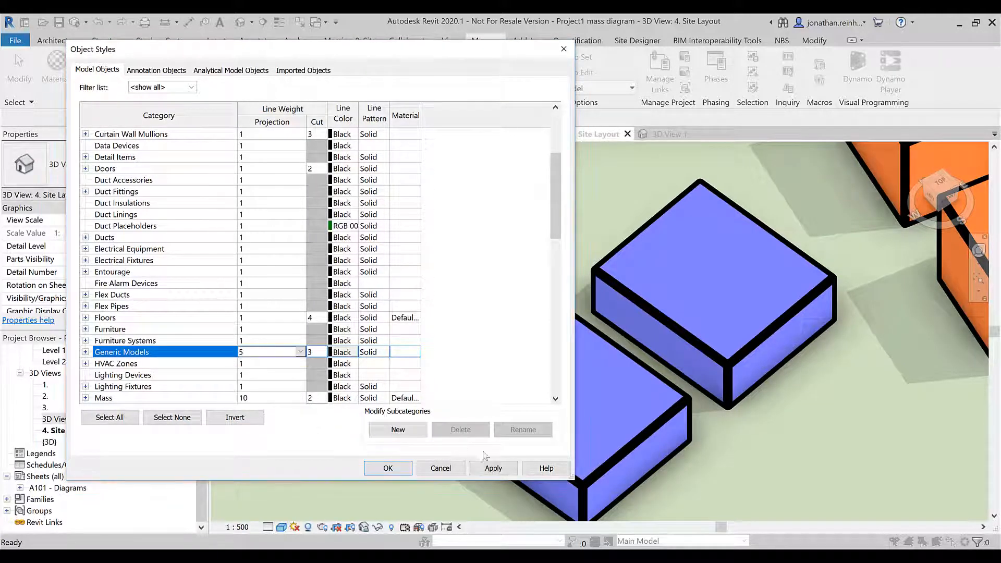
click(493, 468)
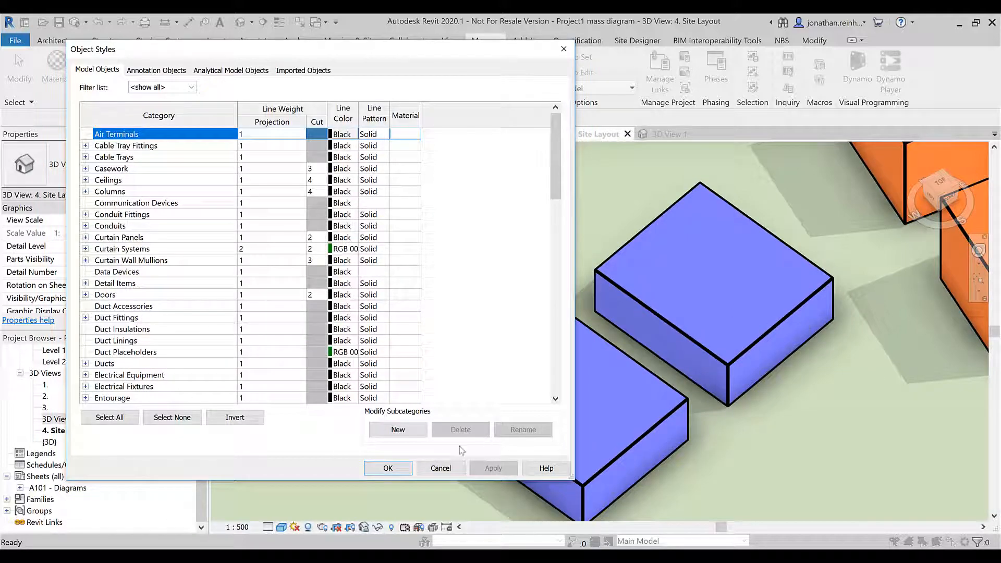
click(399, 472)
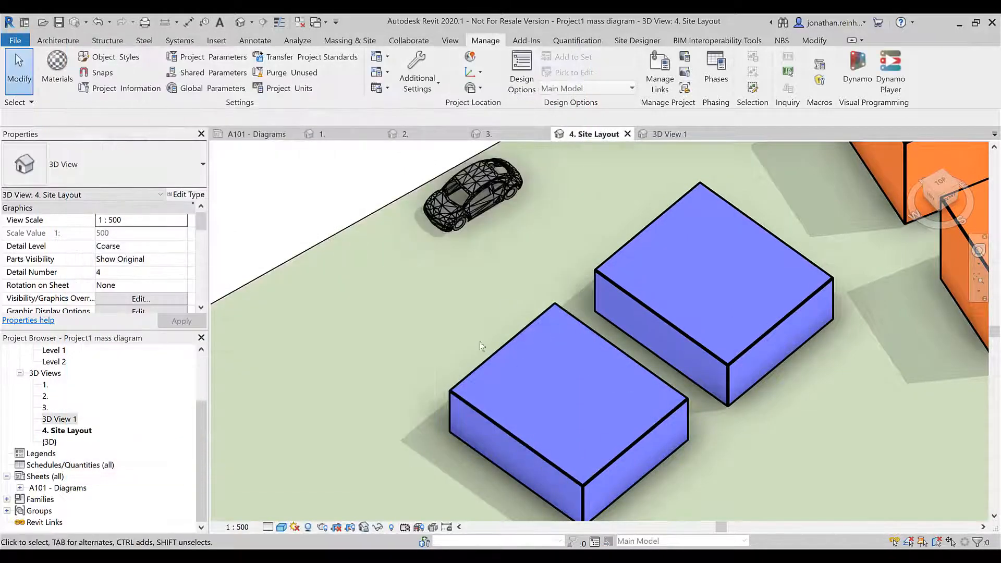
Examine the edge lines of the blue, orange and pink blocks up close and across the whole site layout
scroll(476, 344, down, 3)
middle_drag(670, 419, 504, 306)
scroll(504, 306, down, 2)
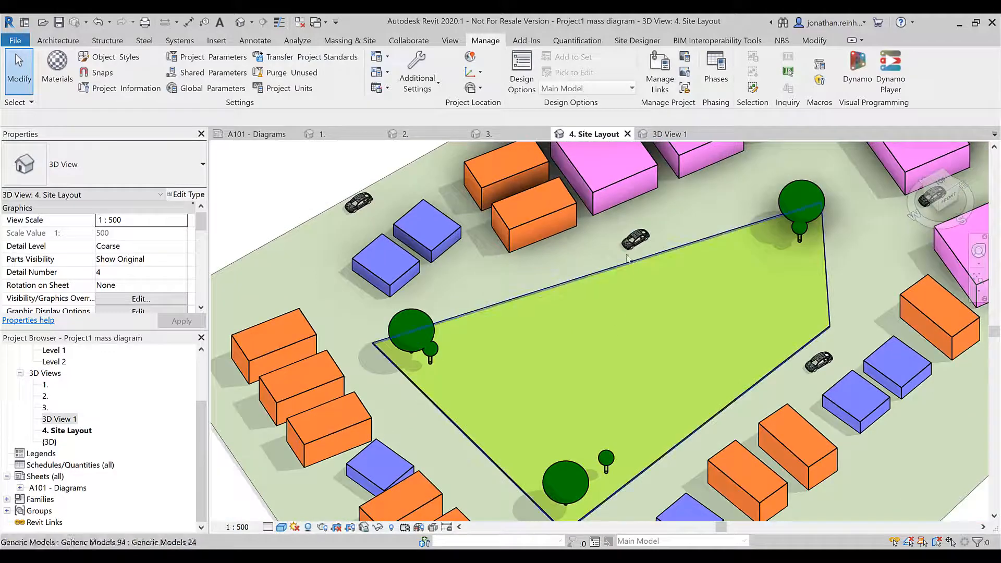
middle_drag(714, 187, 608, 276)
middle_drag(674, 188, 637, 286)
scroll(637, 286, up, 5)
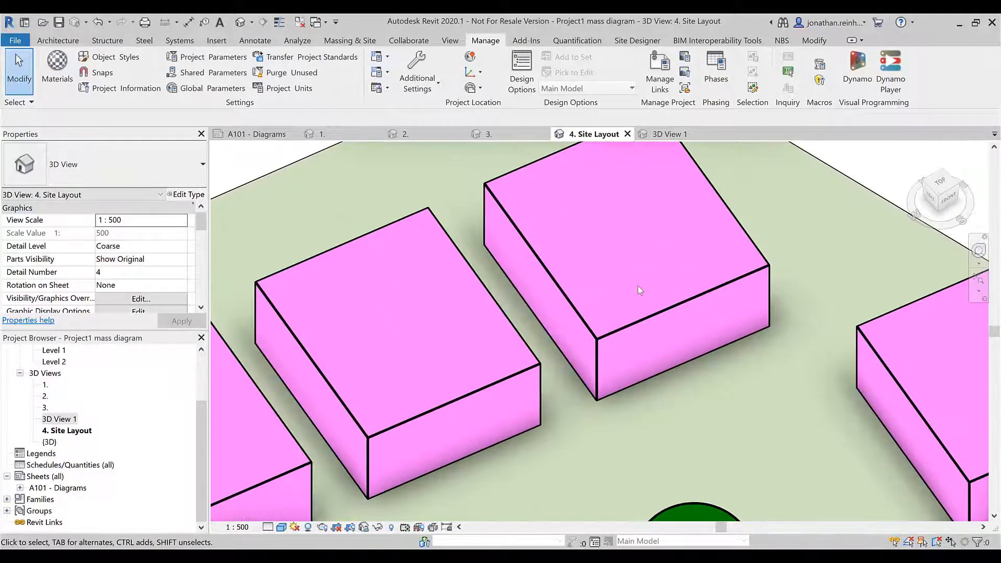
scroll(637, 286, down, 4)
scroll(637, 286, down, 3)
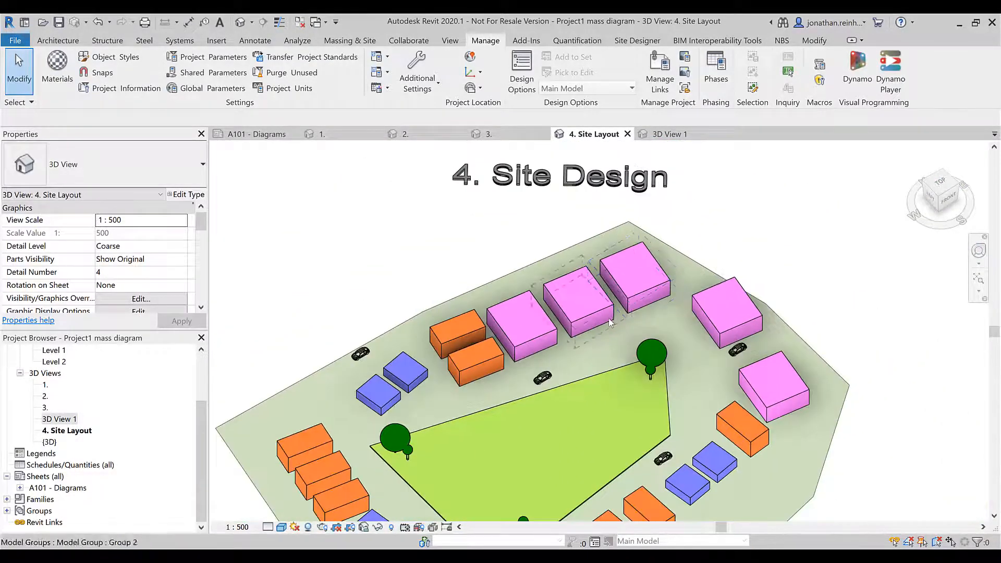
middle_drag(613, 315, 621, 202)
scroll(408, 316, up, 5)
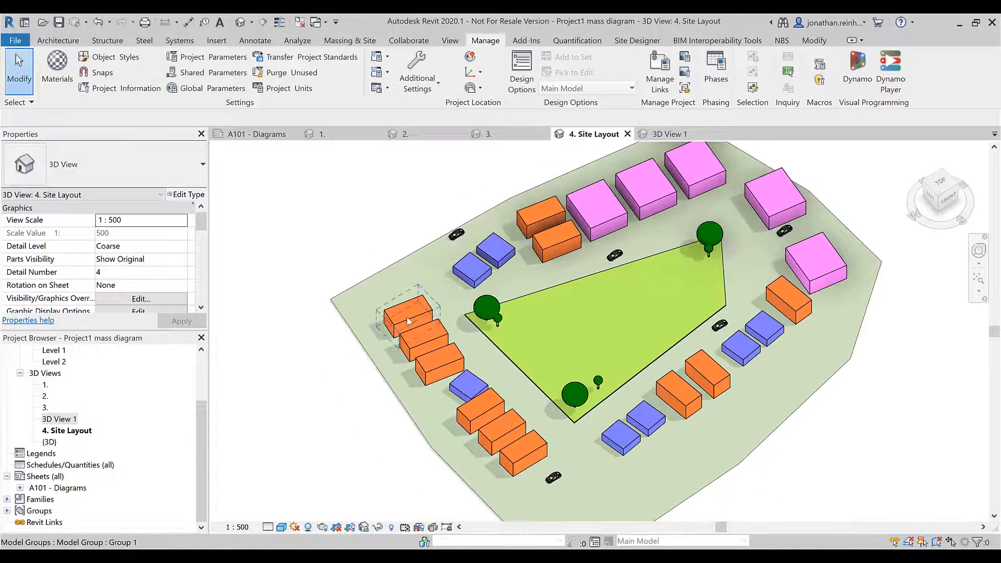
Select the outermost orange block group in the row beside the green area to inspect it, and clear the selection
click(408, 326)
middle_drag(740, 309, 612, 413)
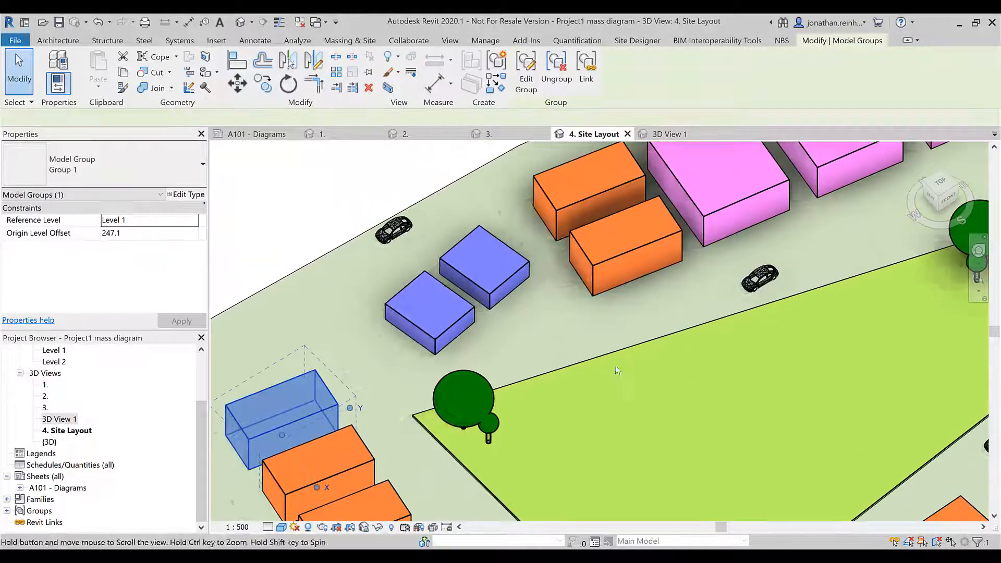
click(338, 185)
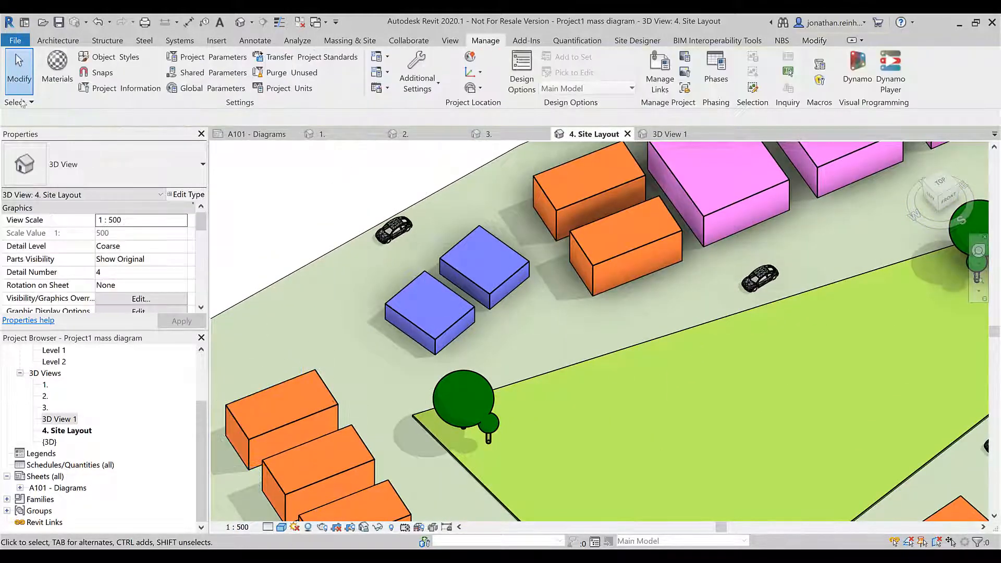
Open the Material Browser for the project materials
click(57, 73)
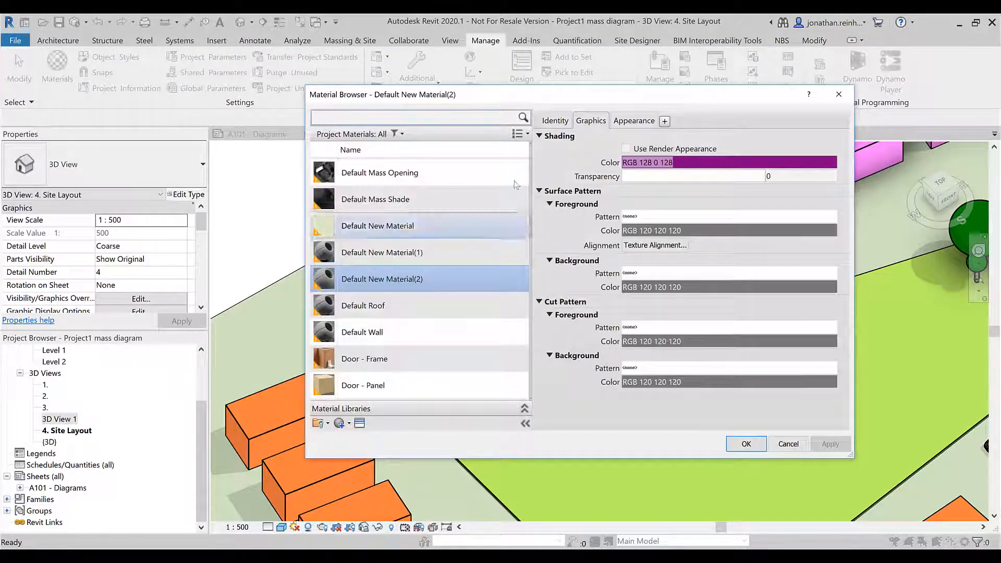